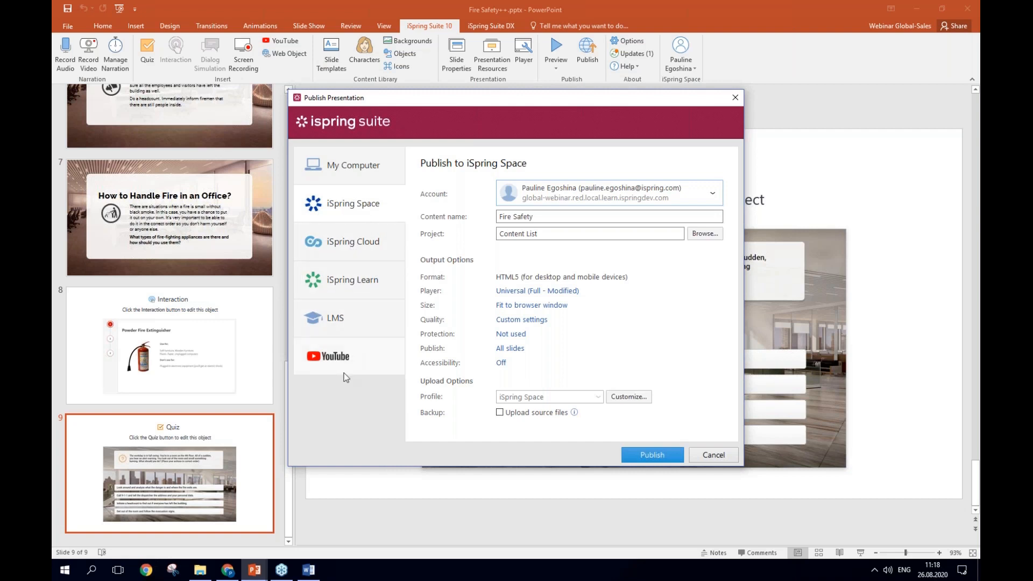
# Publish the Fire Safety course to iSpring Space and open its content management page in a maximized browser window.
pyautogui.click(354, 210)
pyautogui.click(657, 454)
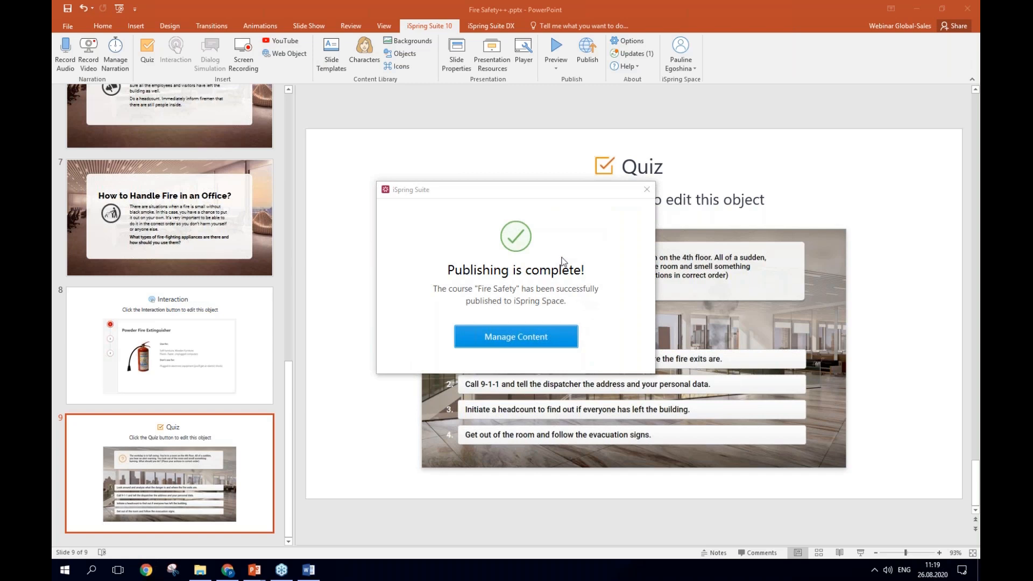
pyautogui.click(546, 337)
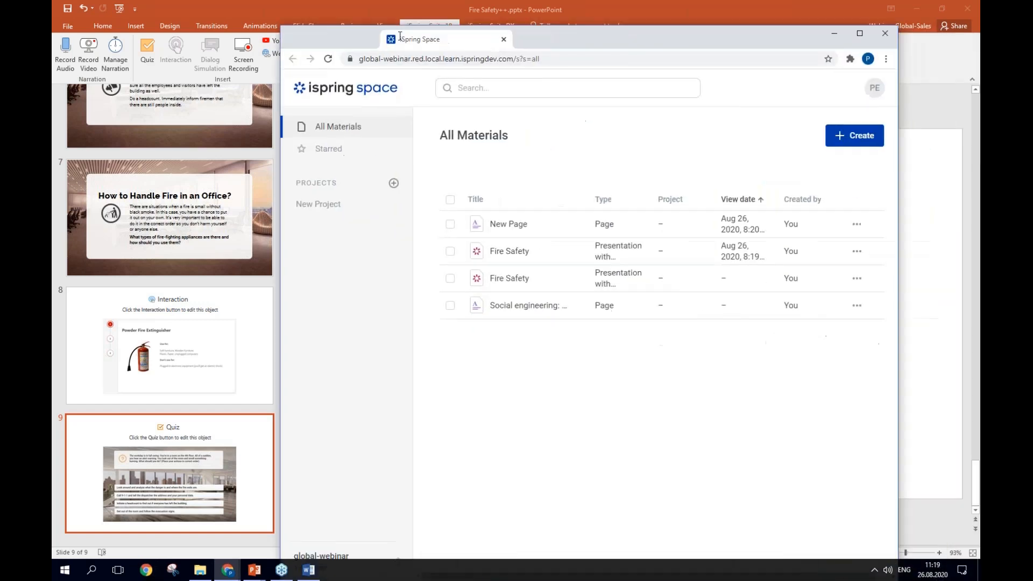
pyautogui.click(787, 29)
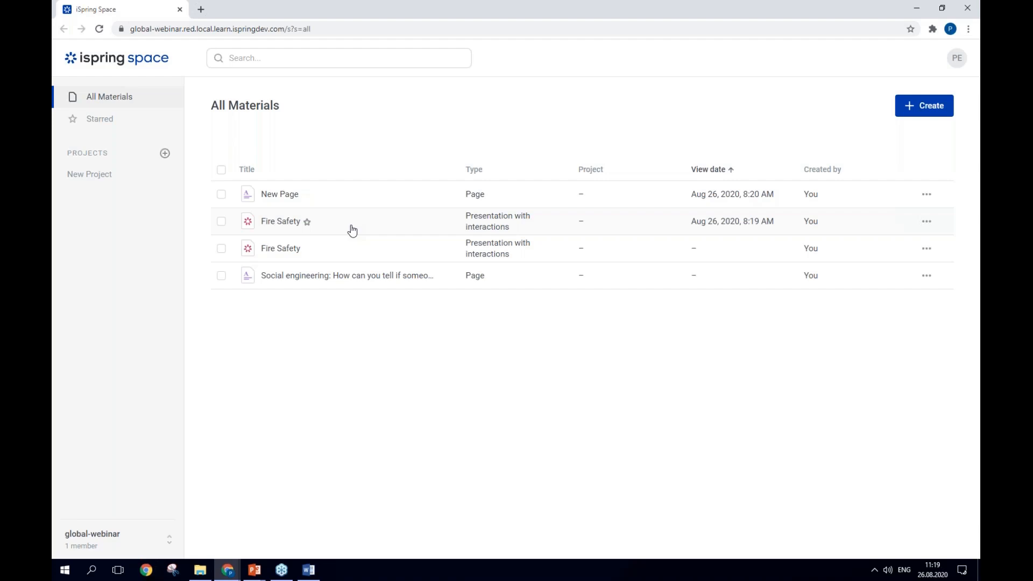
# Open the previously viewed Fire Safety presentation, start it from the beginning and advance to the second slide.
pyautogui.click(287, 224)
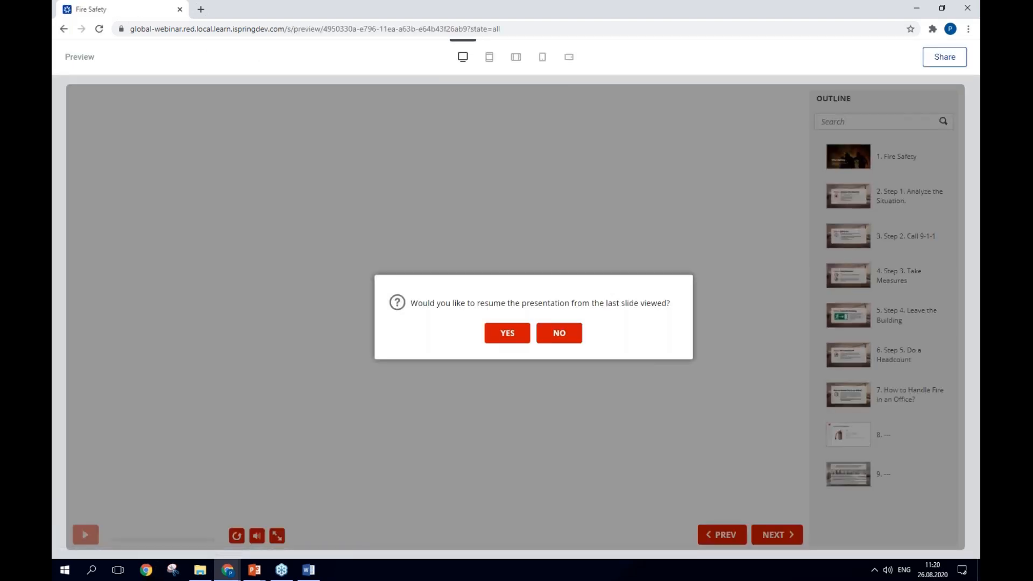
pyautogui.click(581, 345)
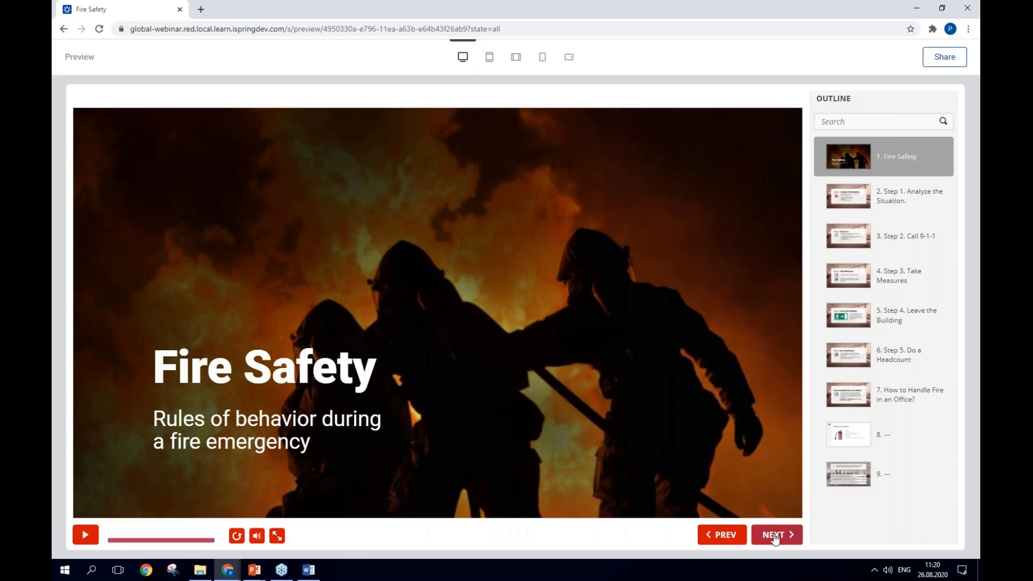
pyautogui.click(775, 535)
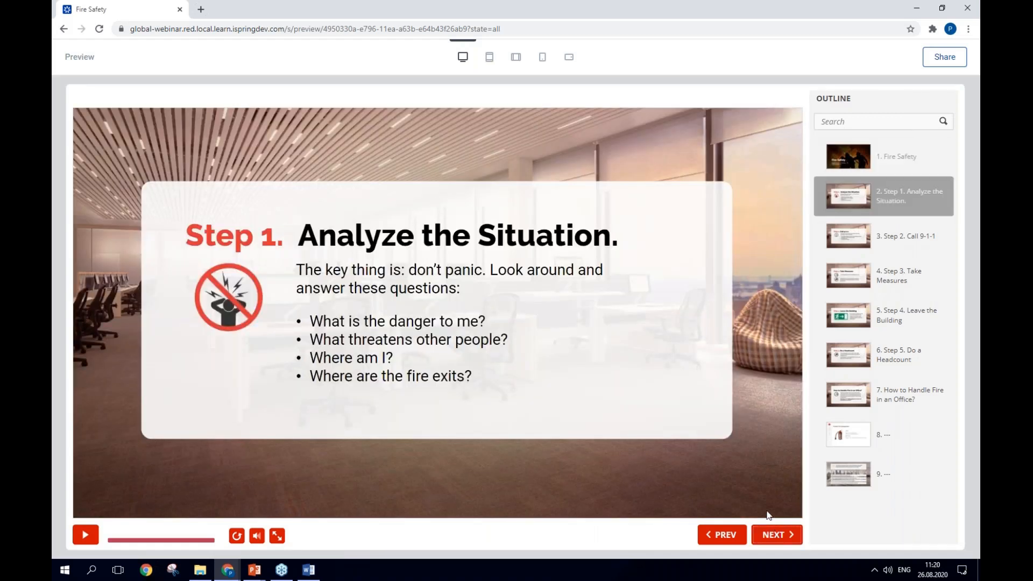
# Preview the presentation in the portrait tablet, desktop and landscape phone layouts.
pyautogui.click(497, 66)
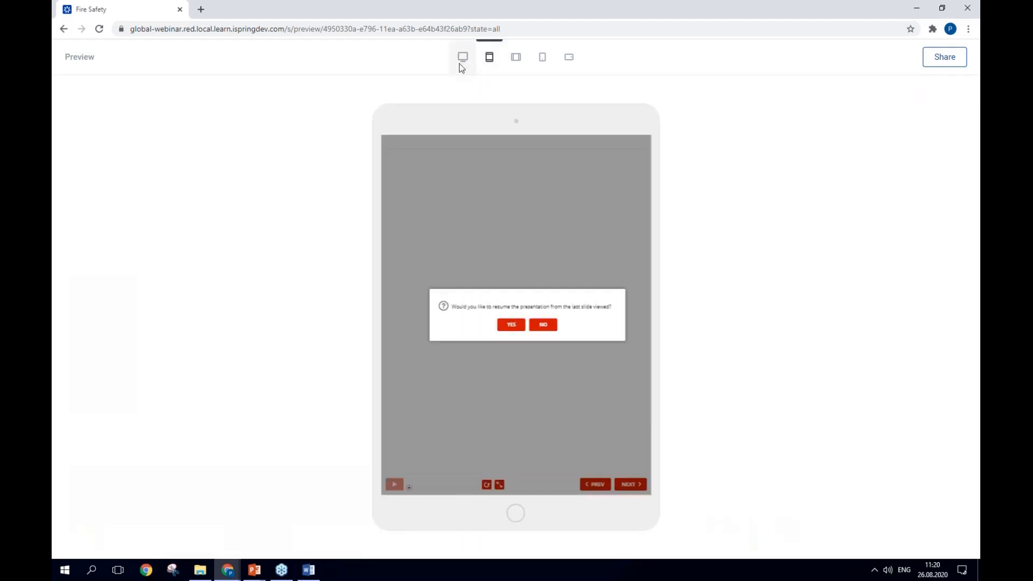
pyautogui.click(461, 66)
pyautogui.click(491, 57)
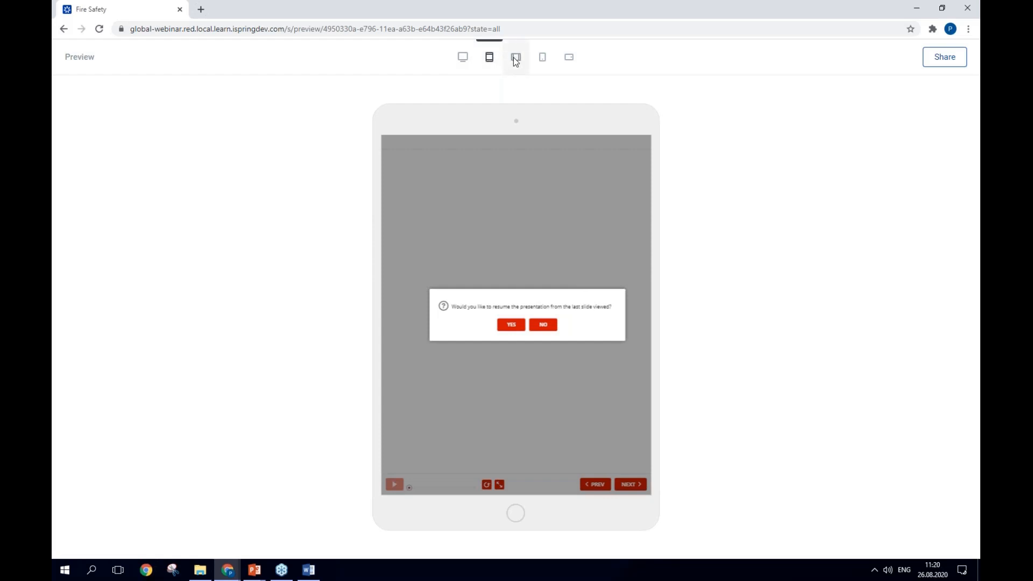
pyautogui.click(565, 65)
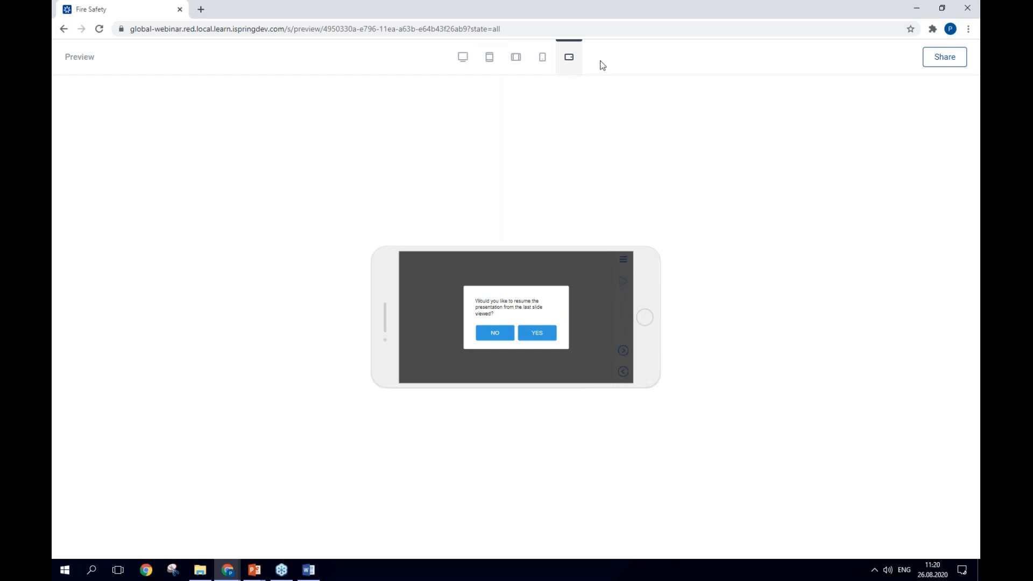
pyautogui.click(816, 35)
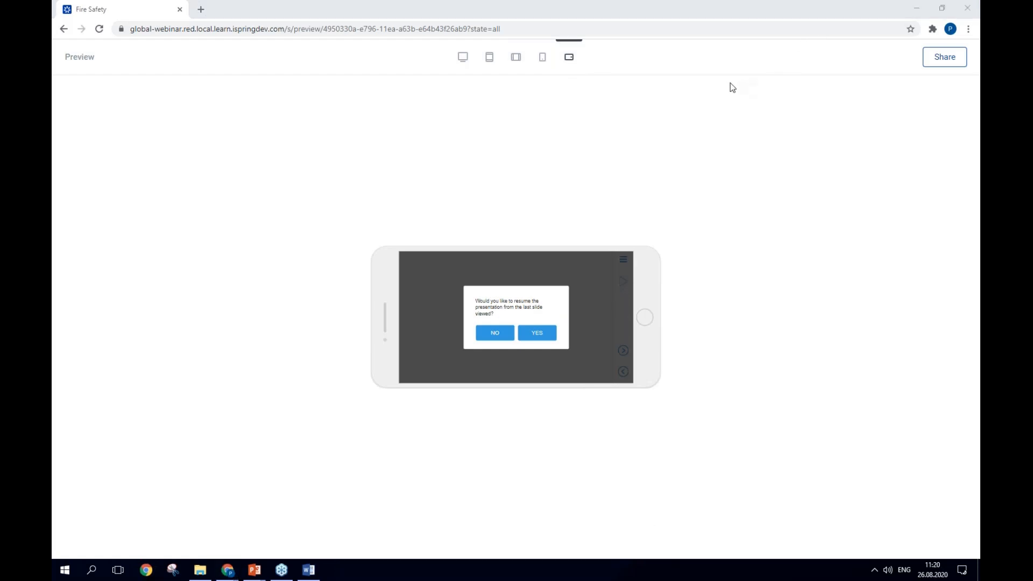
# Copy the presentation's share link and return to the list of all materials.
pyautogui.click(929, 58)
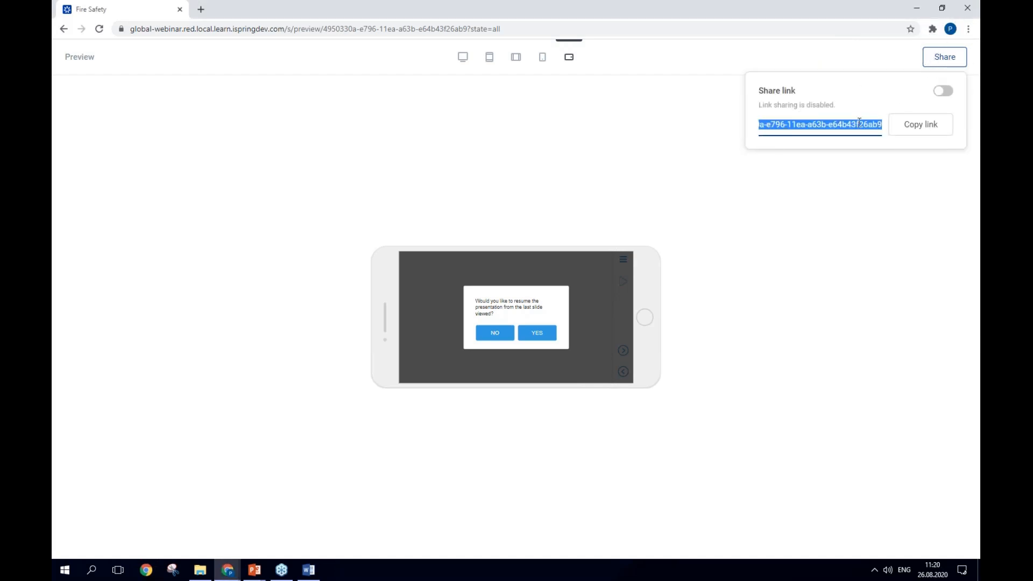
pyautogui.click(913, 126)
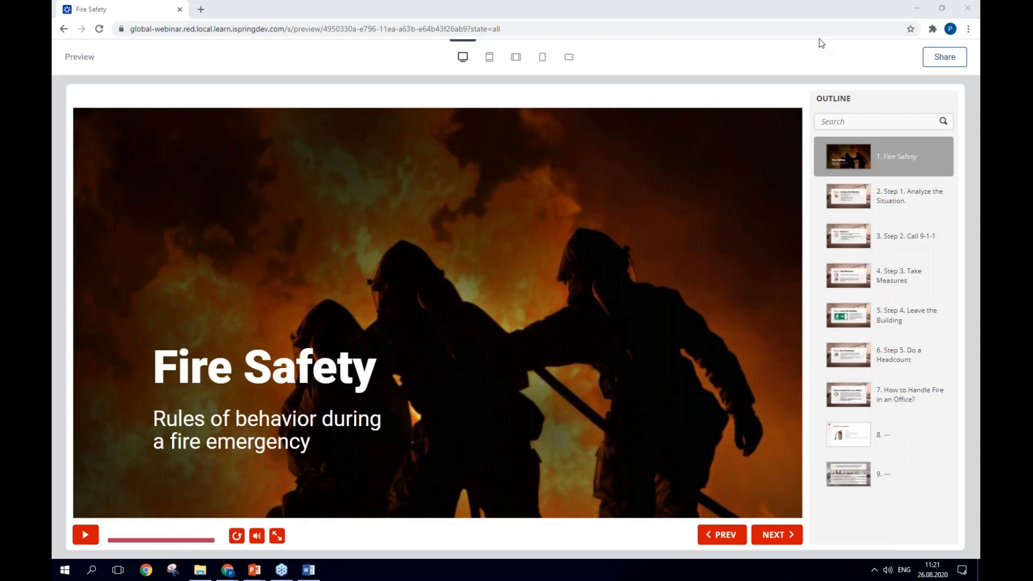
pyautogui.click(63, 29)
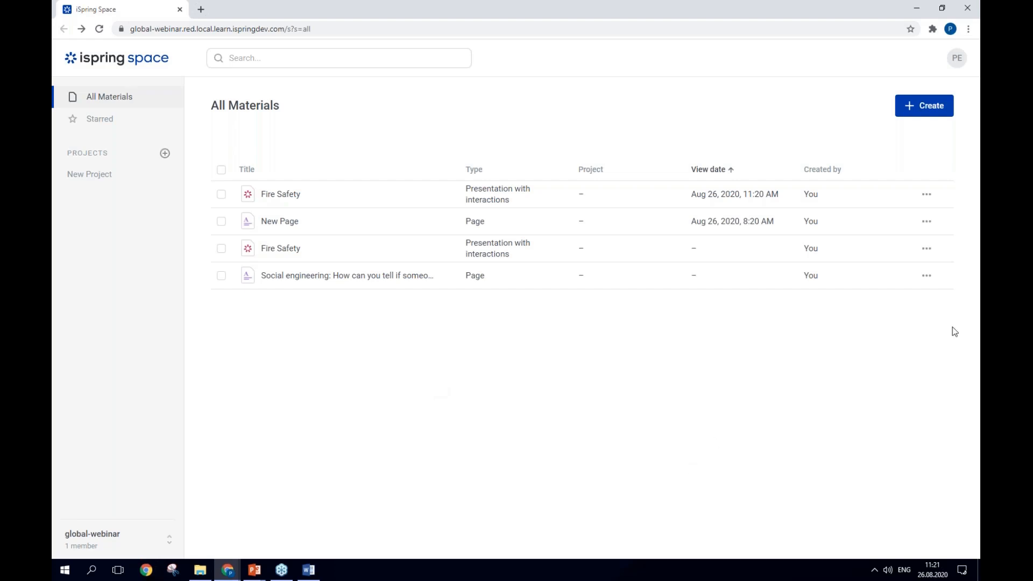
# Reopen the most recently viewed Fire Safety presentation, enable link sharing for it and return to the materials list.
pyautogui.click(977, 42)
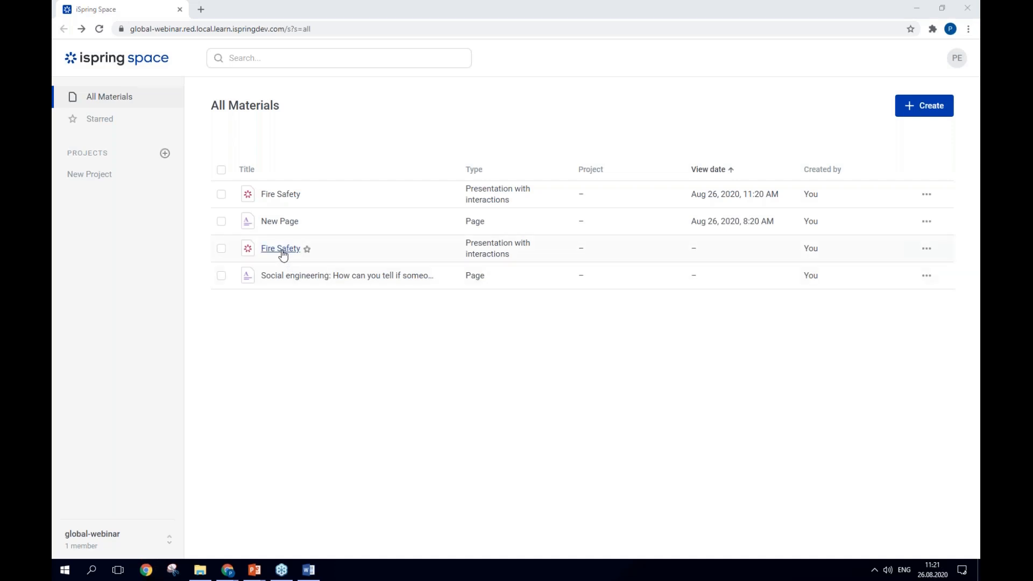
pyautogui.click(278, 198)
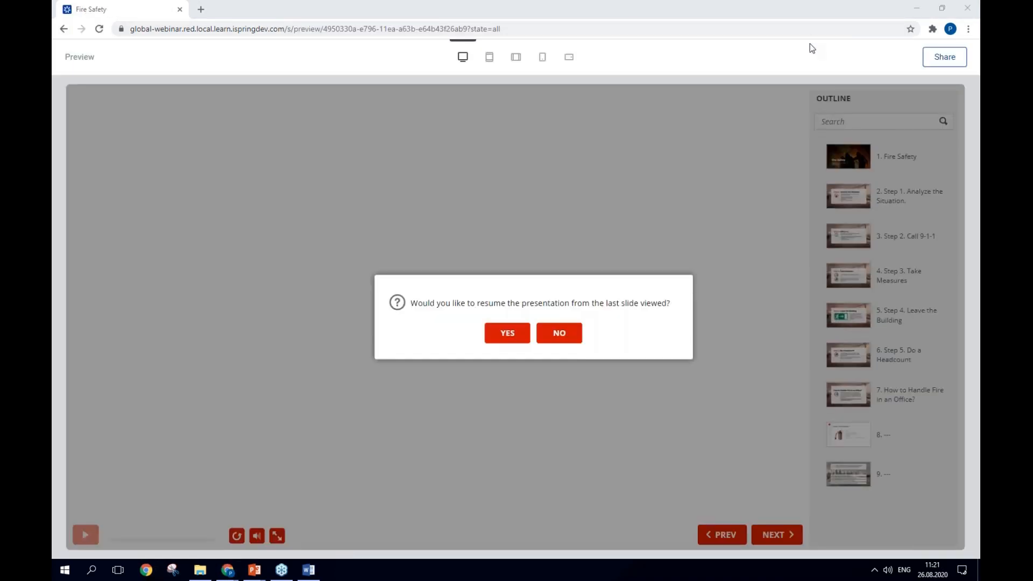
pyautogui.click(945, 57)
pyautogui.click(943, 92)
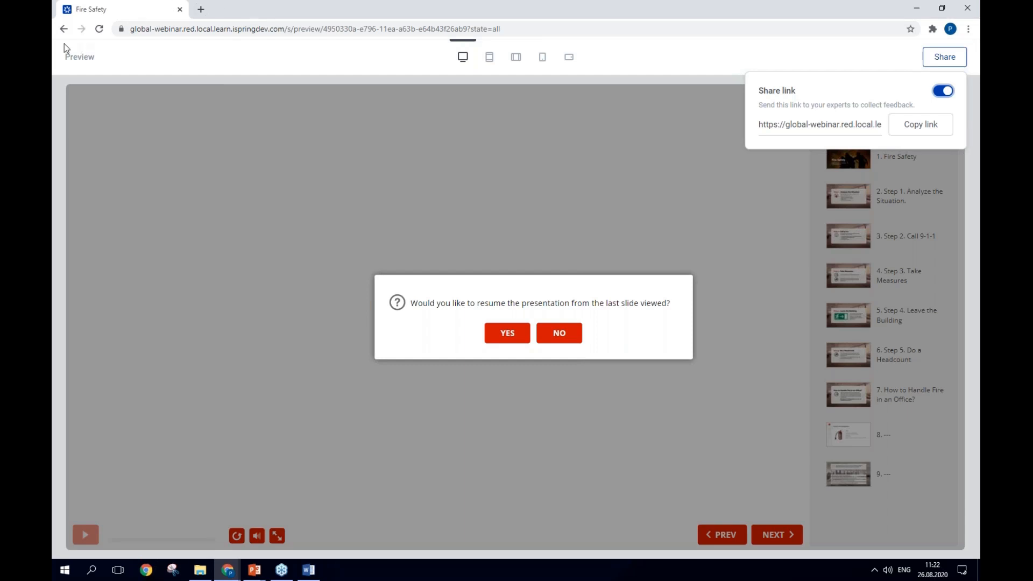
pyautogui.click(68, 30)
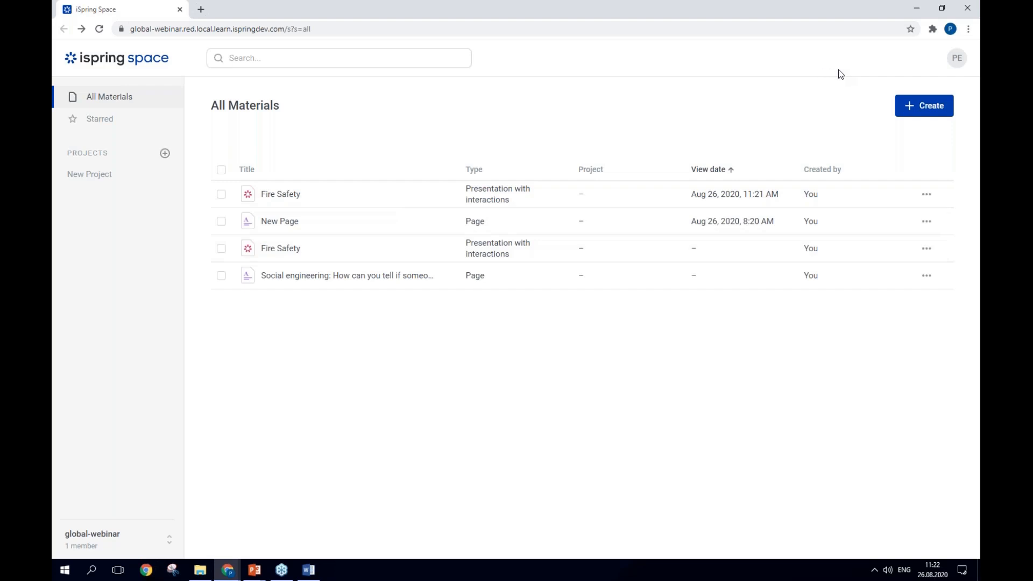
# Create a new page and title it "Fire Safety", taking the heading from the Word document Fire Safety Page Text.docx.
pyautogui.click(926, 105)
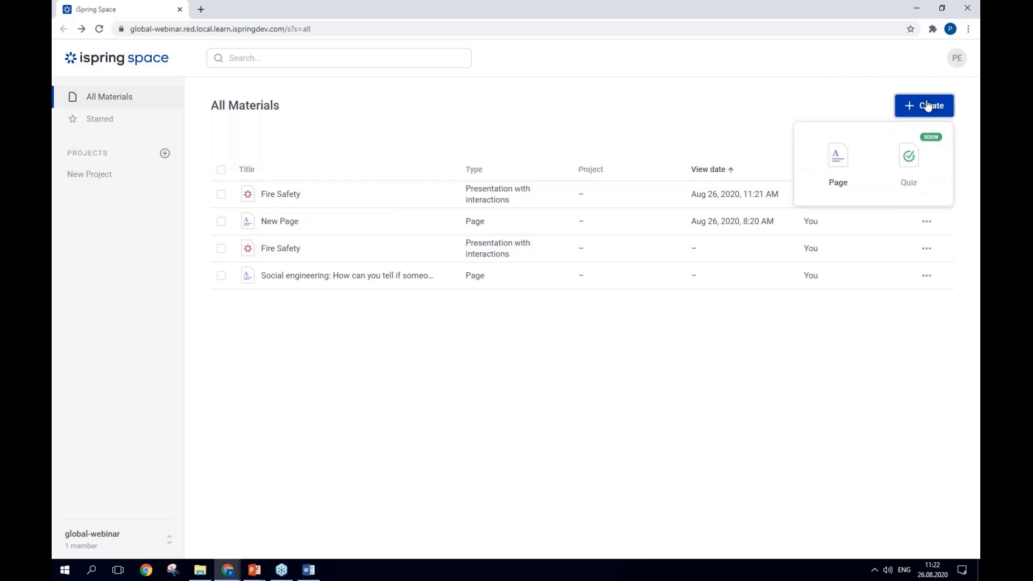
pyautogui.click(838, 161)
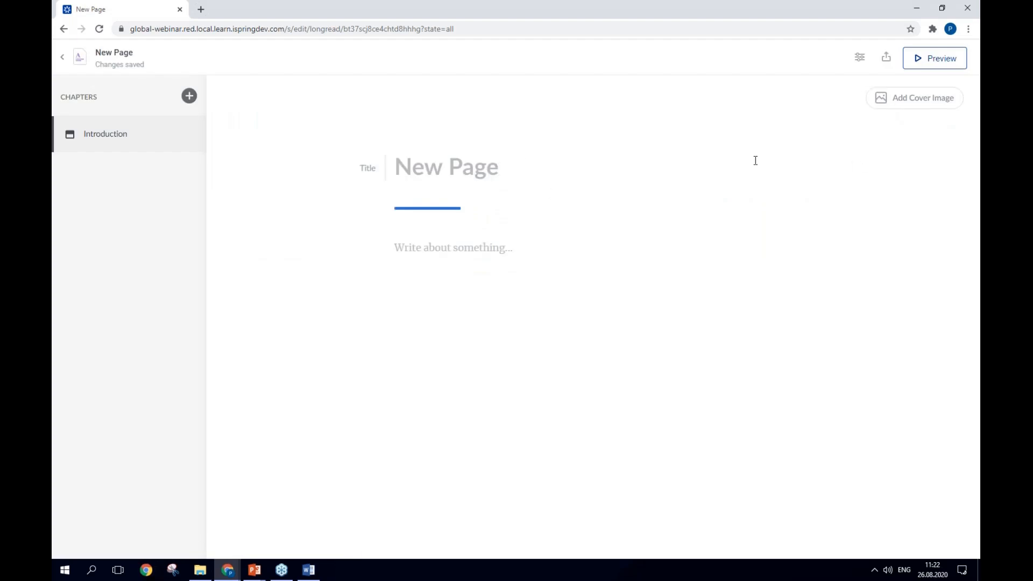
pyautogui.hotkey('alt', 'Tab')
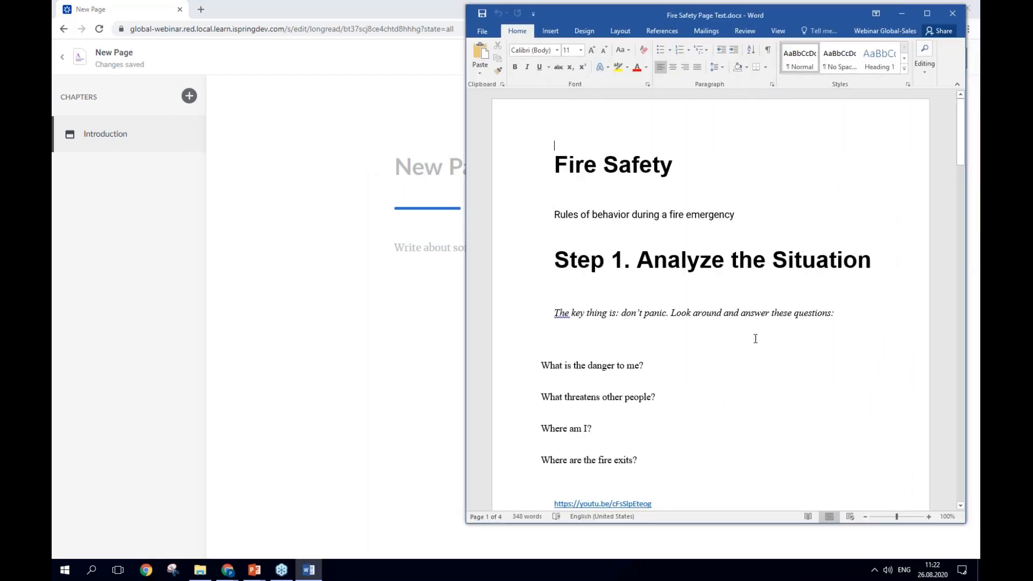
pyautogui.scroll(-3, 755, 334)
pyautogui.scroll(-10, 755, 334)
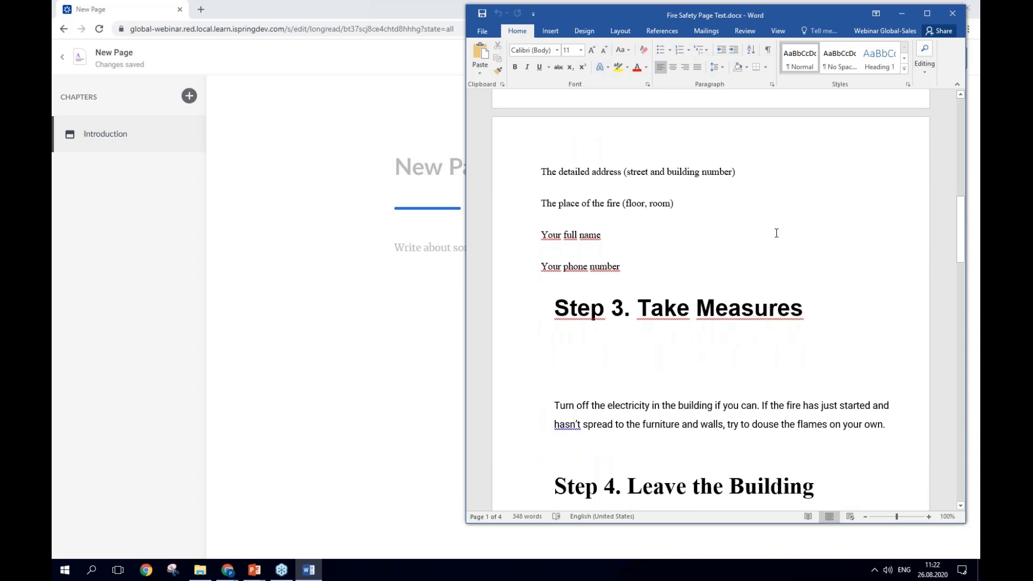
pyautogui.scroll(-2, 776, 232)
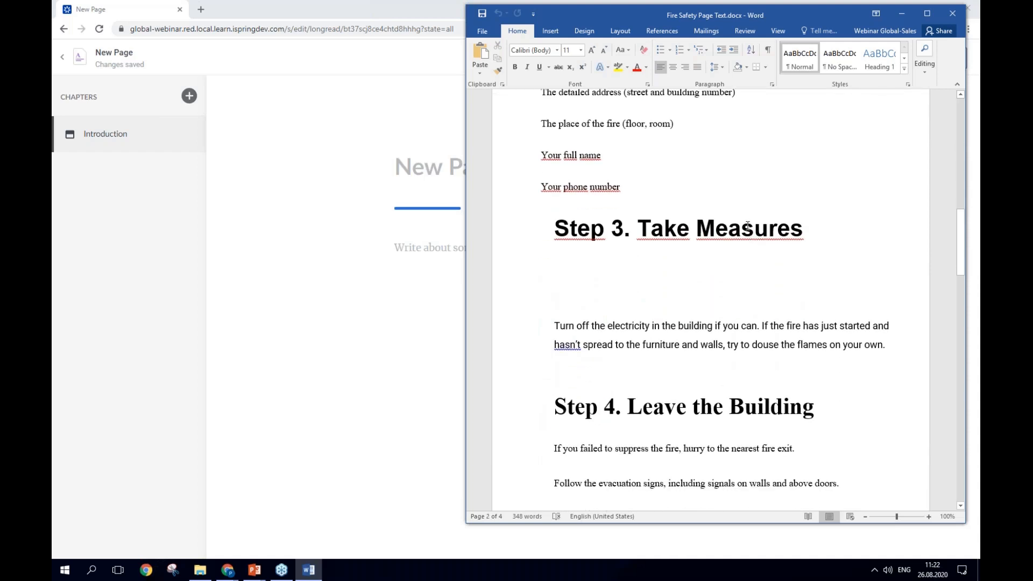
pyautogui.moveTo(624, 12); pyautogui.dragTo(979, 64)
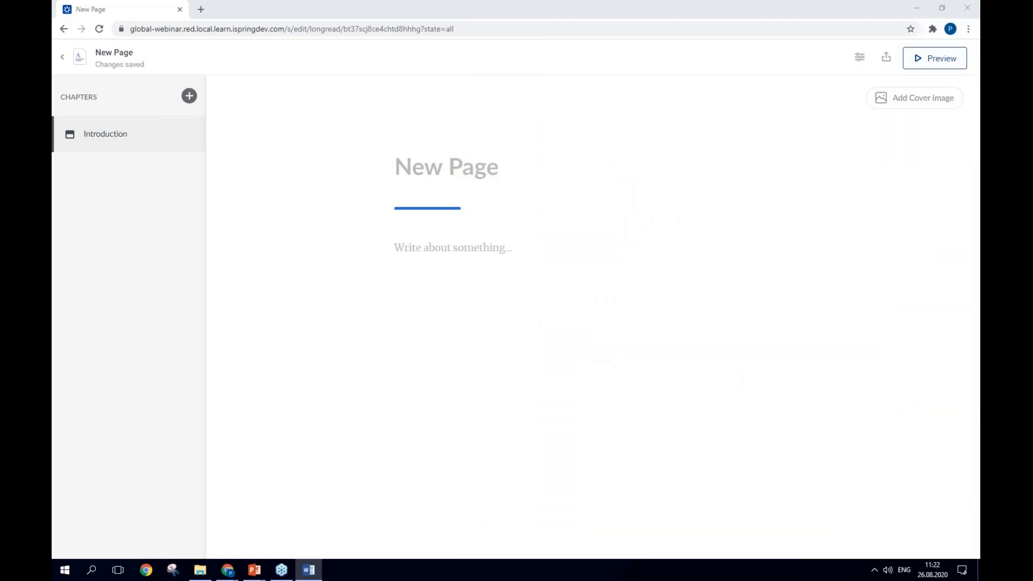
pyautogui.click(427, 166)
pyautogui.hotkey('ctrl', 'v')
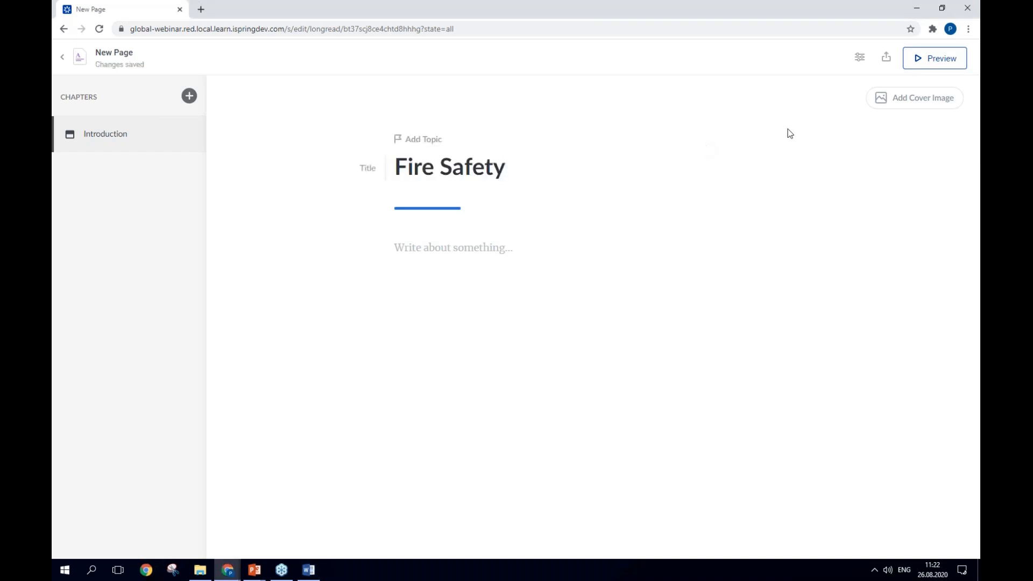
# Add Introduction.png from the Page Res folder as the page's cover image.
pyautogui.click(922, 102)
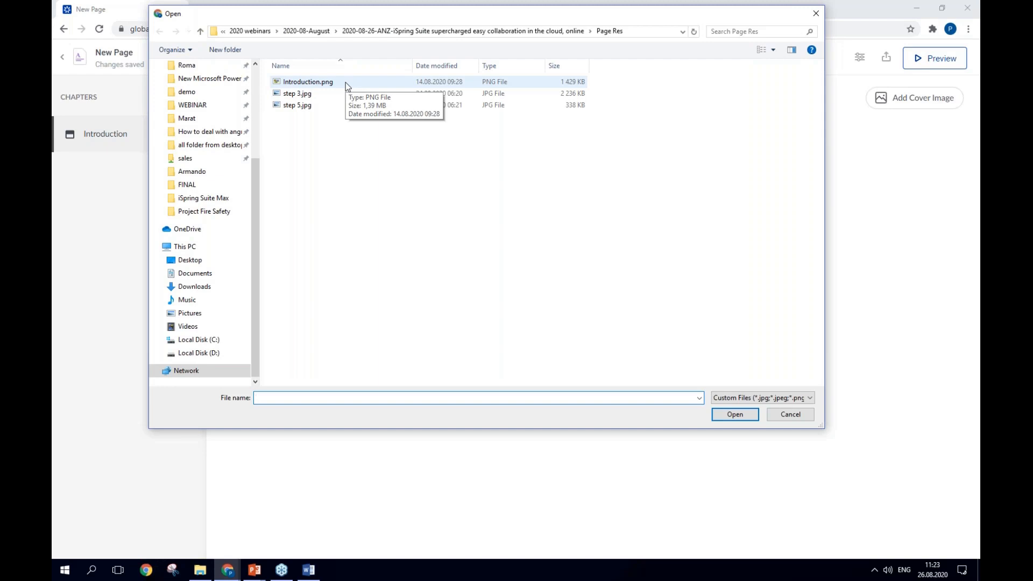
pyautogui.click(345, 82)
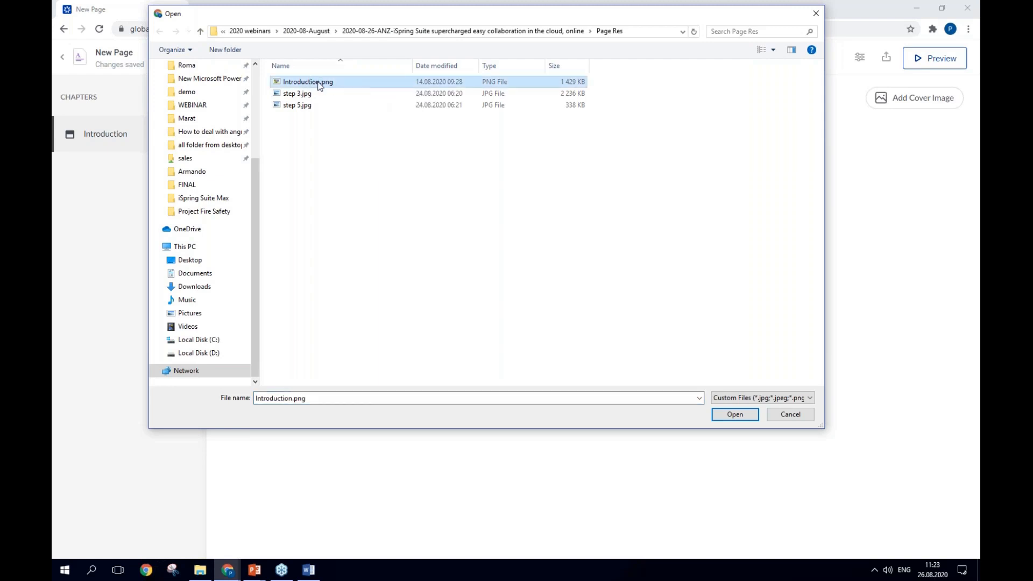
pyautogui.click(740, 417)
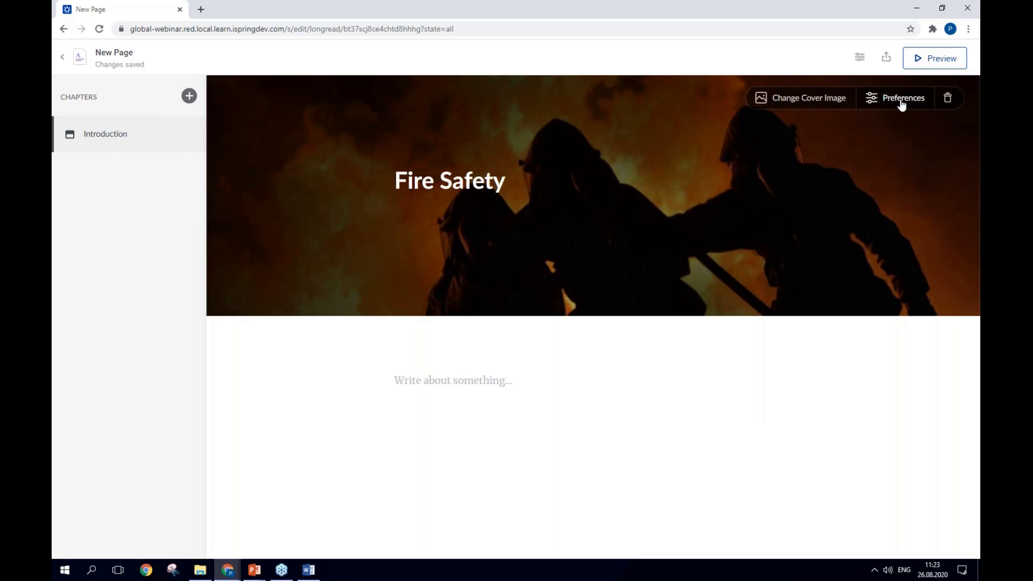
# Darken the cover image by raising its overlay contrast to 62% with the black #000000 overlay color.
pyautogui.click(901, 105)
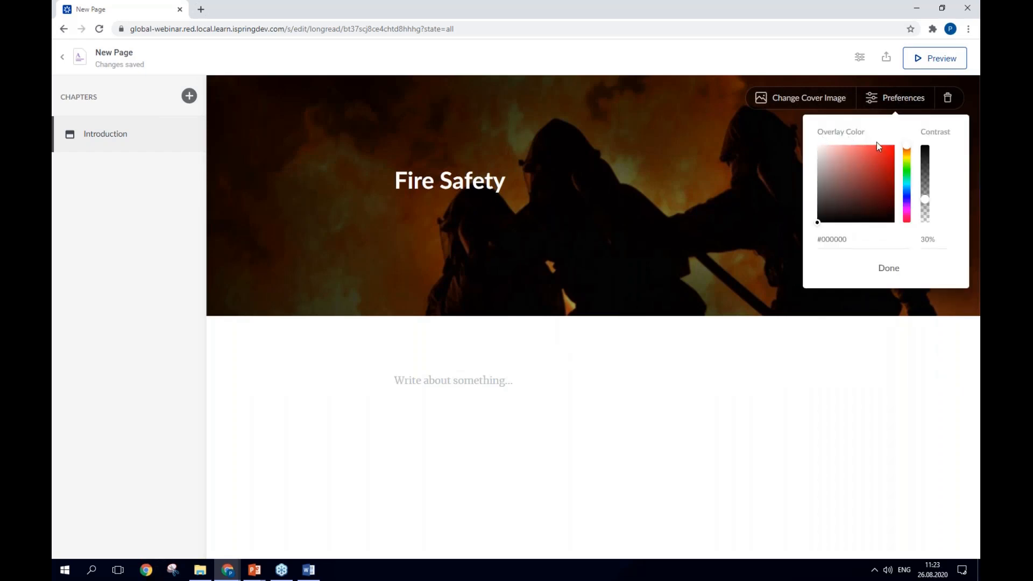
pyautogui.moveTo(928, 201); pyautogui.dragTo(932, 177)
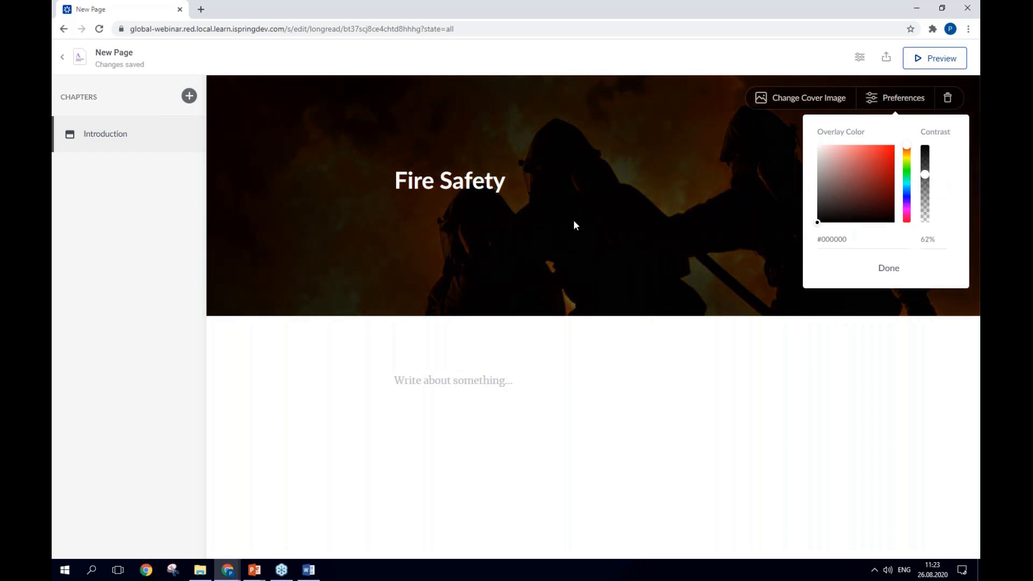
pyautogui.moveTo(485, 191)
pyautogui.click(896, 271)
# Fill the introduction's body with "Rules of behavior during a fire emergency" from the Word document.
pyautogui.hotkey('alt', 'Tab')
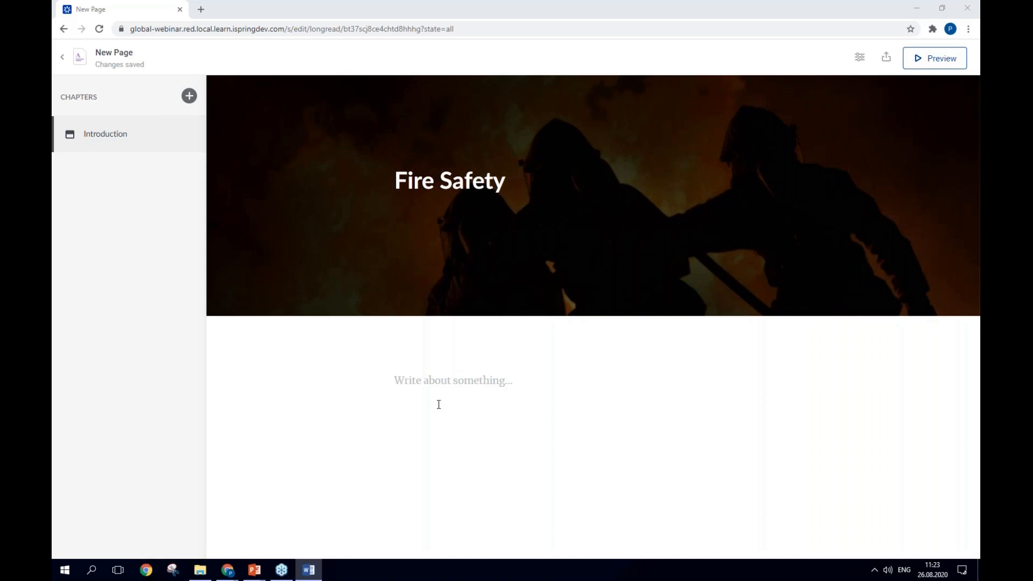
pyautogui.click(433, 378)
pyautogui.write('Rules of behavior during a fire emergency')
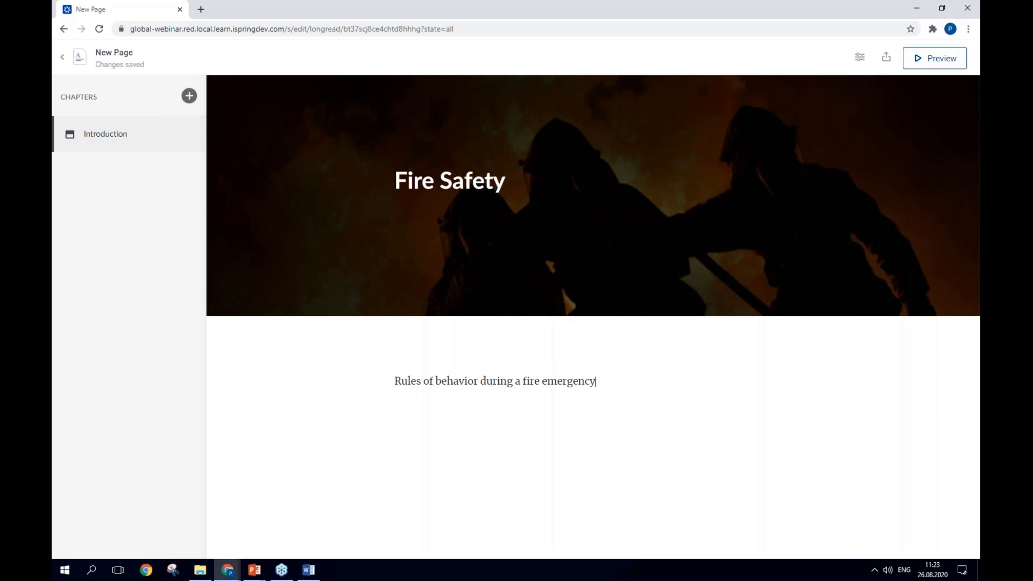
# Add three new chapters below the page's Introduction.
pyautogui.click(189, 95)
pyautogui.click(188, 96)
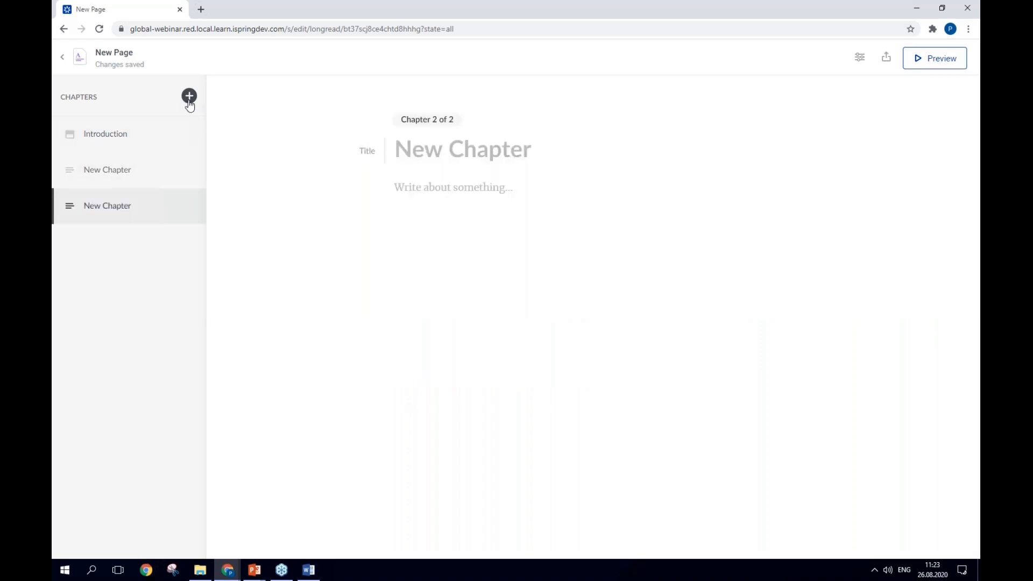
pyautogui.click(188, 96)
# Title the first new chapter "Step 1. Analyze the Situation", using the heading from the Word document.
pyautogui.click(158, 181)
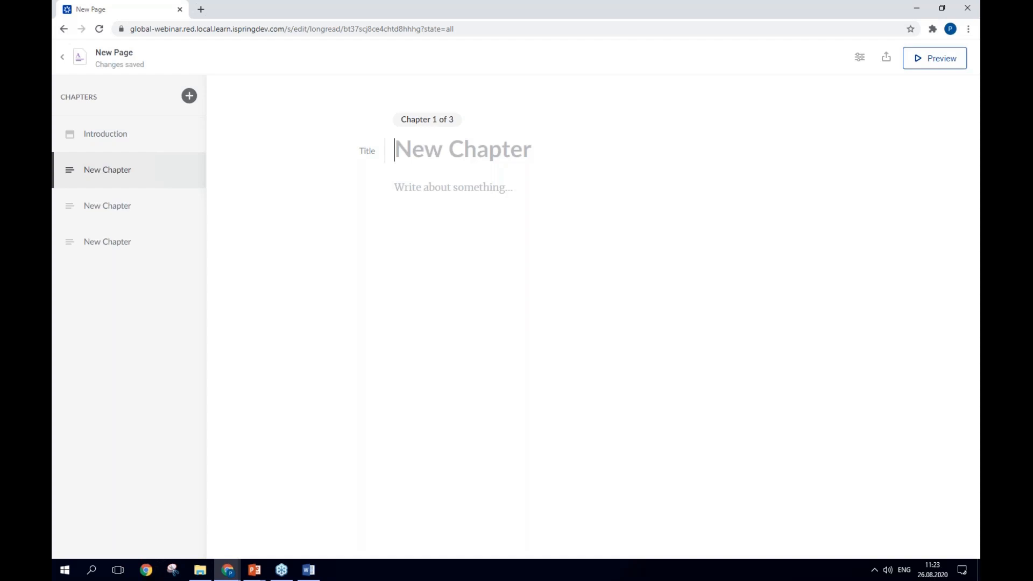
pyautogui.hotkey('alt', 'Tab')
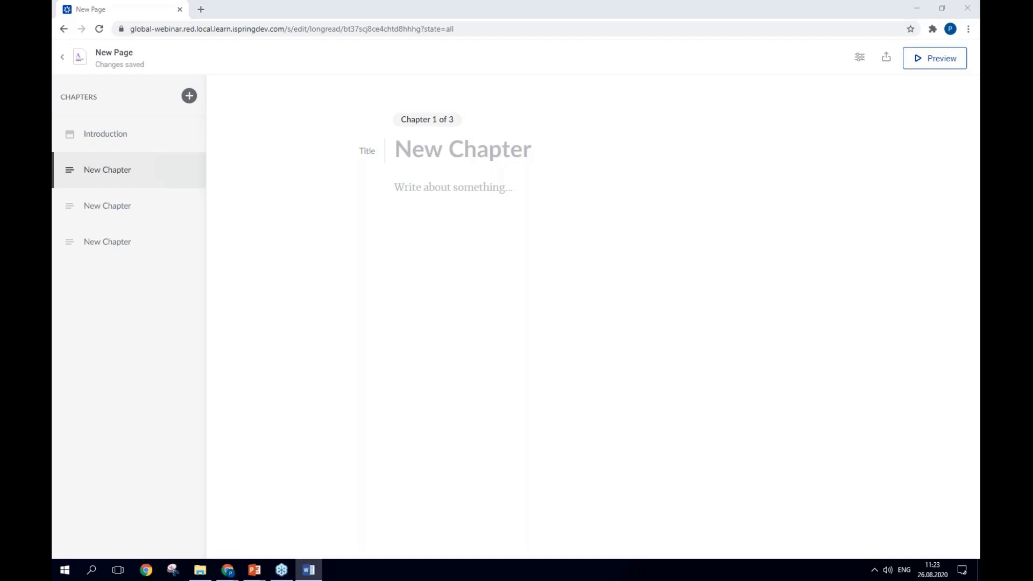
pyautogui.hotkey('alt', 'Tab')
pyautogui.write('Step 1. Analyze the Situation')
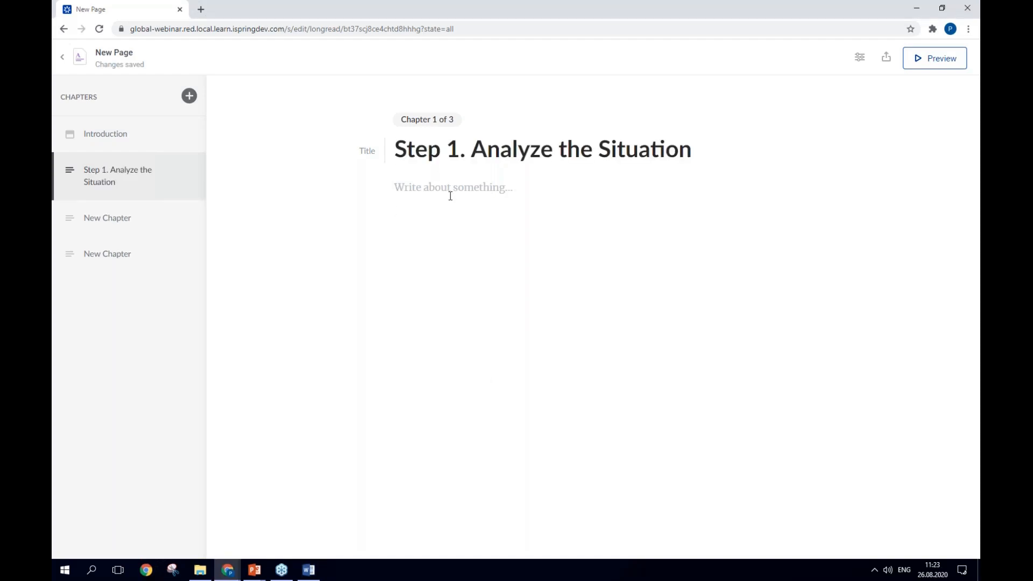
# Fill the first chapter's body with the "The key thing is: don't panic" line and its four questions from the Word document.
pyautogui.click(450, 191)
pyautogui.hotkey('alt', 'Tab')
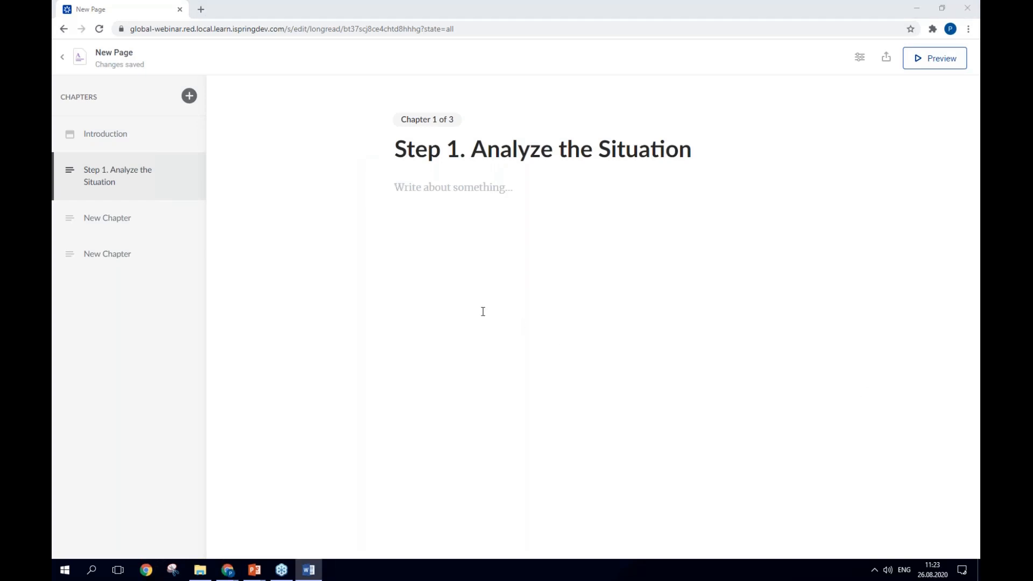
pyautogui.hotkey('alt', 'Tab')
pyautogui.write('The key thing is: don’t panic. Look around and answer these questions: What is the danger to me? What threatens other people? Where am I? Where are the fire exits?')
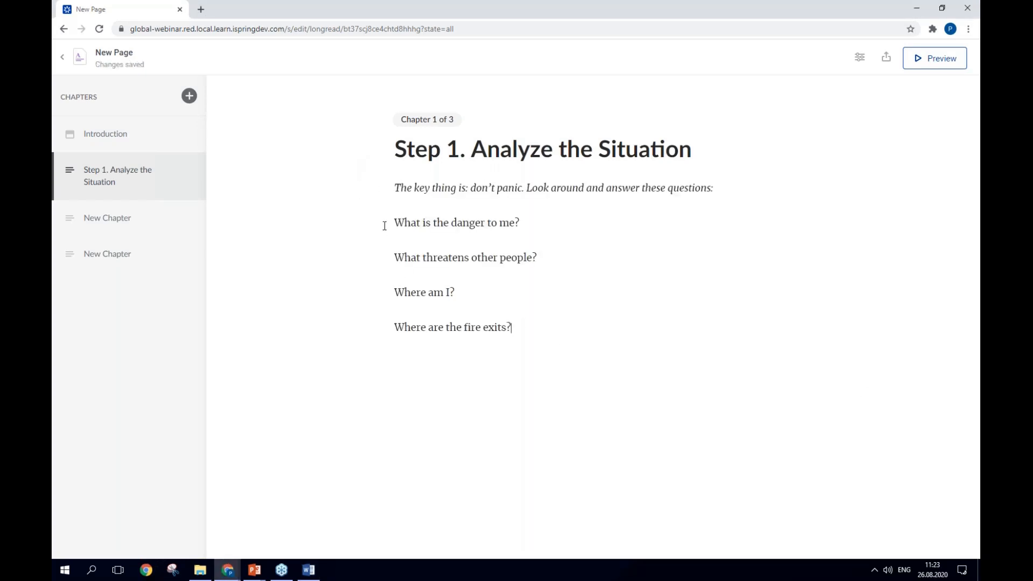
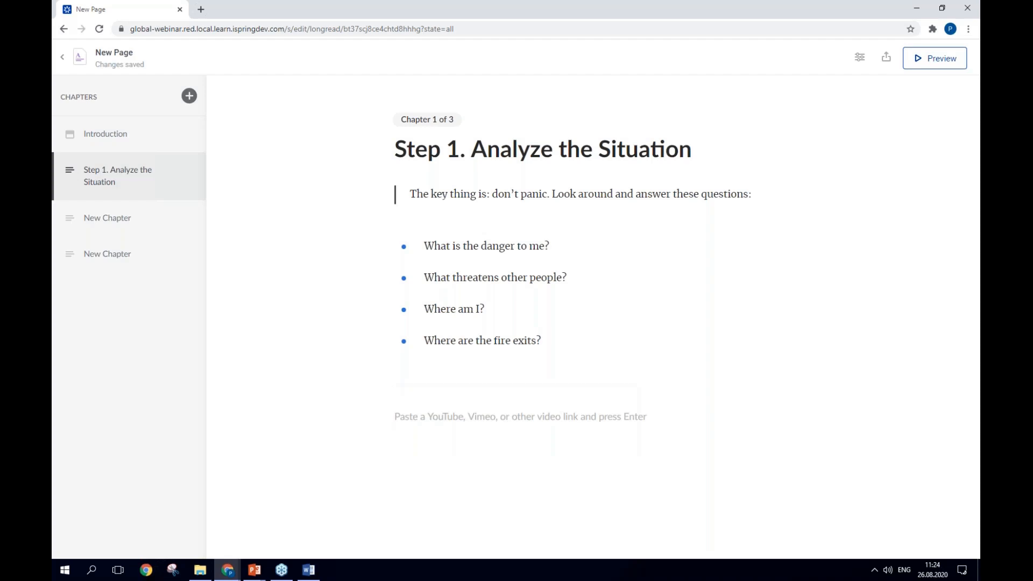
pyautogui.write('https://youtu.be/cFsSlpEteog')
pyautogui.press('Return')
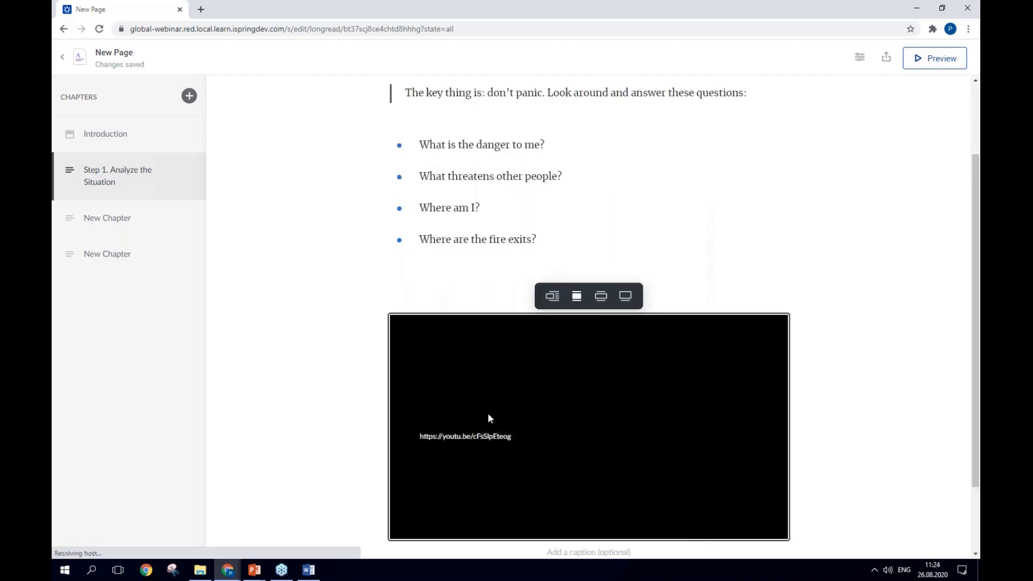
pyautogui.scroll(-1, 468, 358)
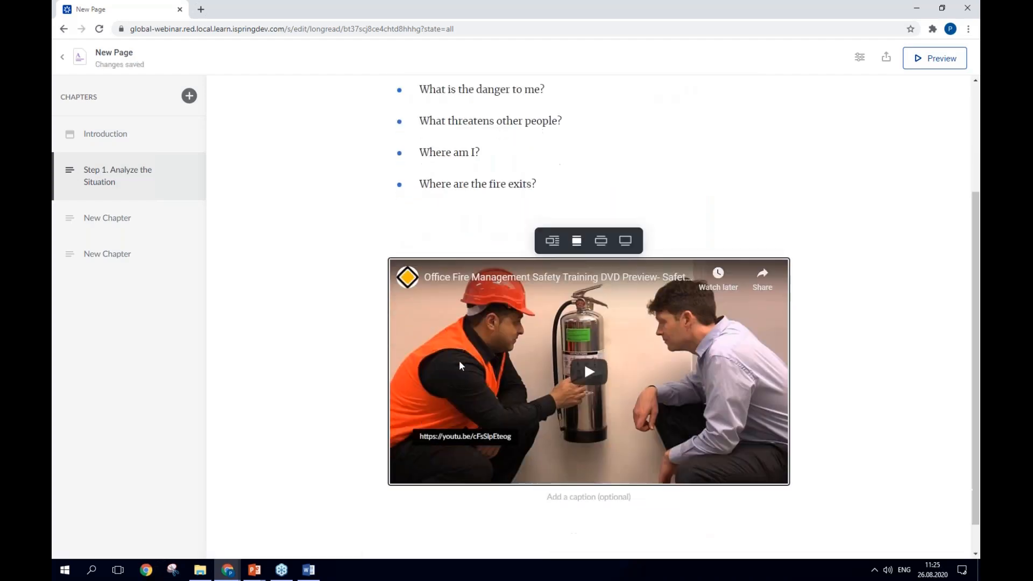
pyautogui.click(601, 242)
pyautogui.click(578, 246)
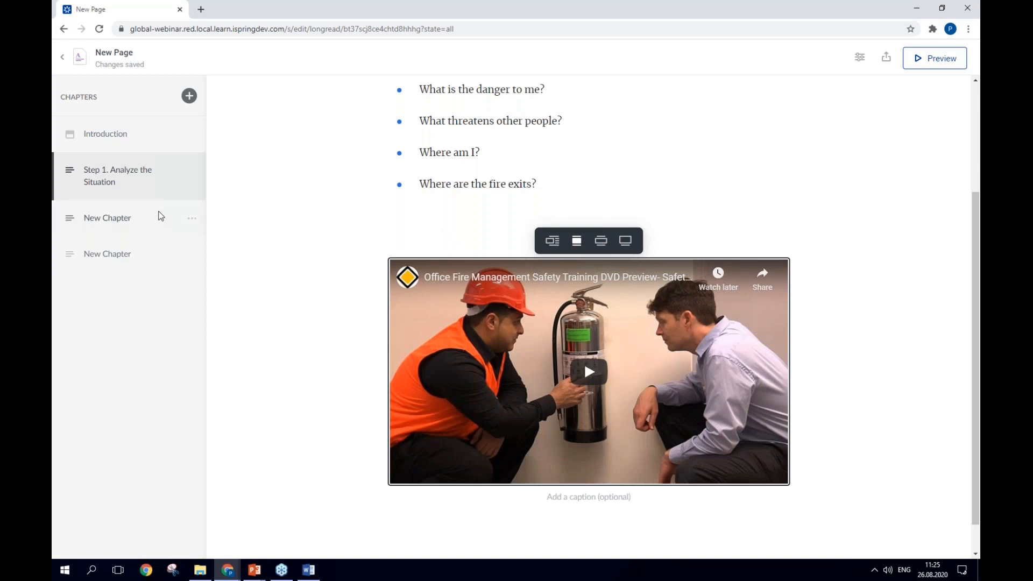
# Title the second chapter "Step 2. Call 9-1-1", using the heading from the Word document.
pyautogui.click(146, 217)
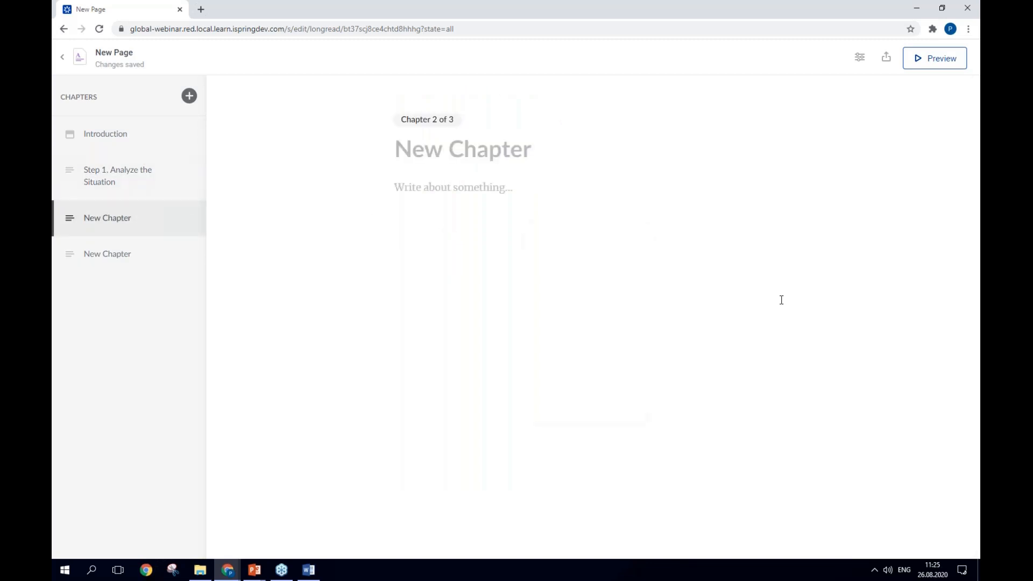
pyautogui.hotkey('alt', 'Tab')
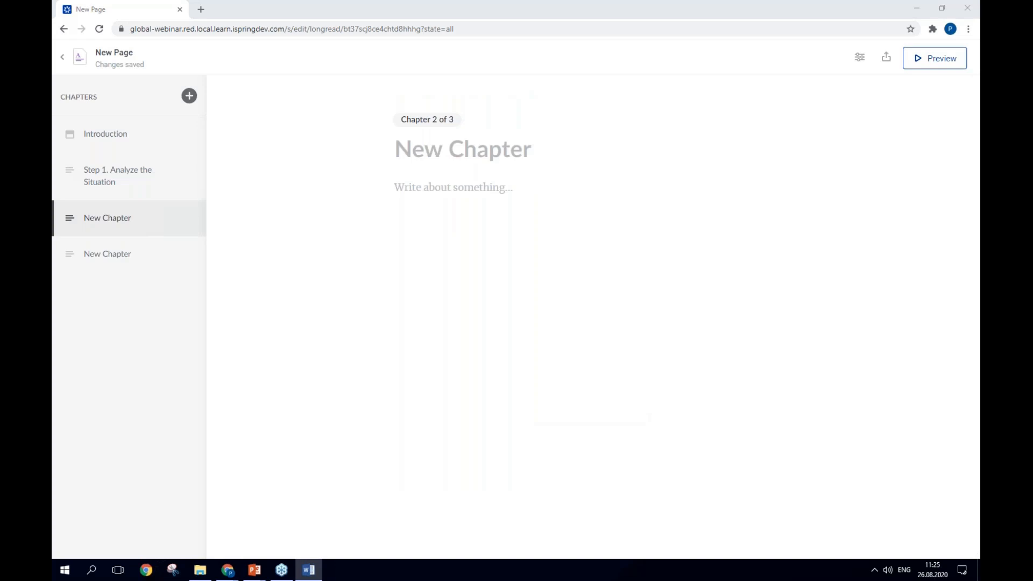
pyautogui.hotkey('alt', 'Tab')
pyautogui.write('Step 2. Call 9-1-1')
pyautogui.press('Return')
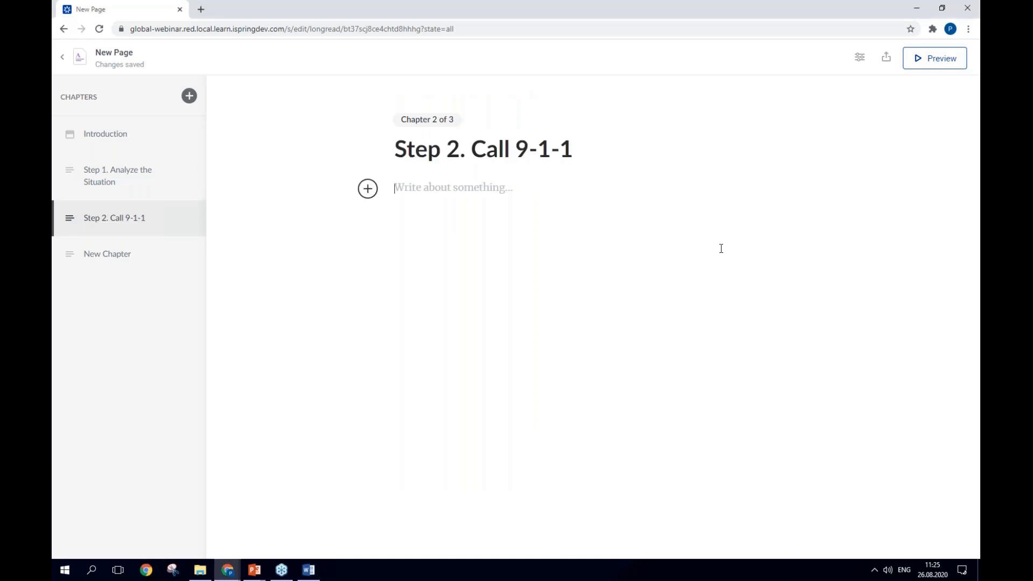
# Fill the second chapter's body with the "The quicker you call" line and the dispatcher details from the Word document.
pyautogui.hotkey('alt', 'Tab')
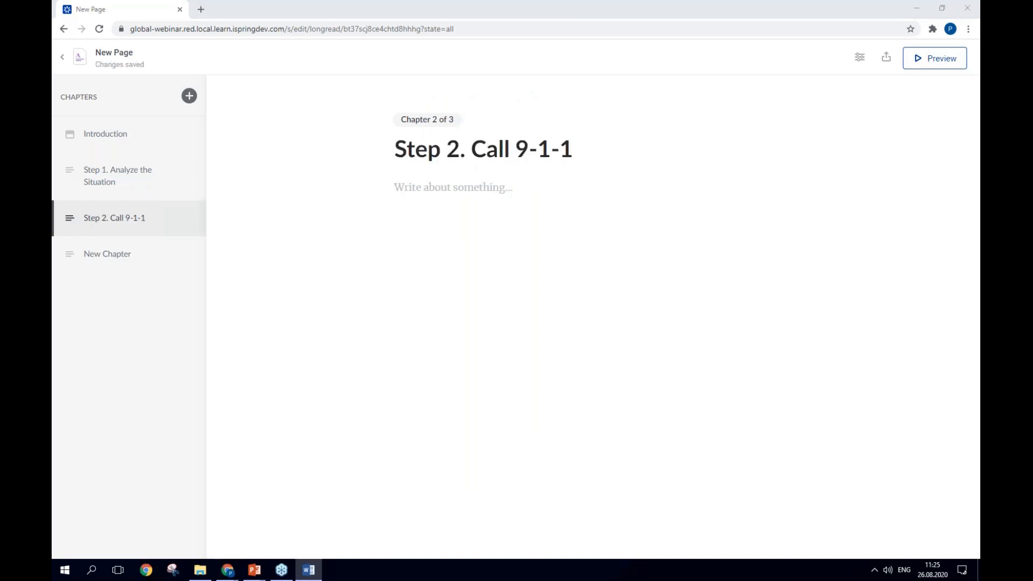
pyautogui.hotkey('alt', 'Tab')
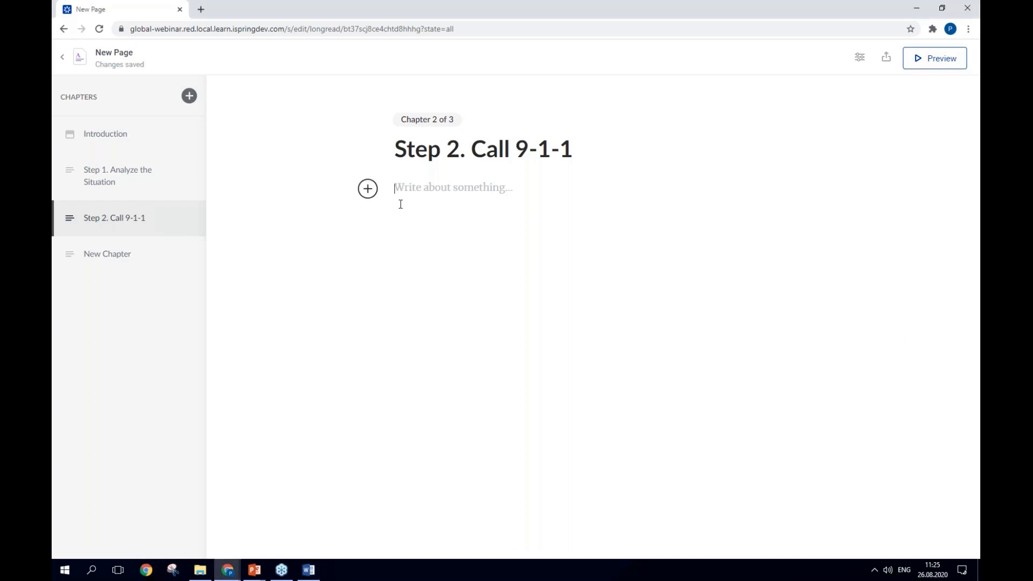
pyautogui.write('The quicker you call, the more chance you have to be saved. Tell a dispatcher: The detailed address (street and building number) The place of the fire (floor, room) Your full name Your phone number')
# Format the chapter's opening line as a statement and the four items under "Tell a dispatcher:" as an ordered list.
pyautogui.moveTo(395, 188); pyautogui.dragTo(675, 187)
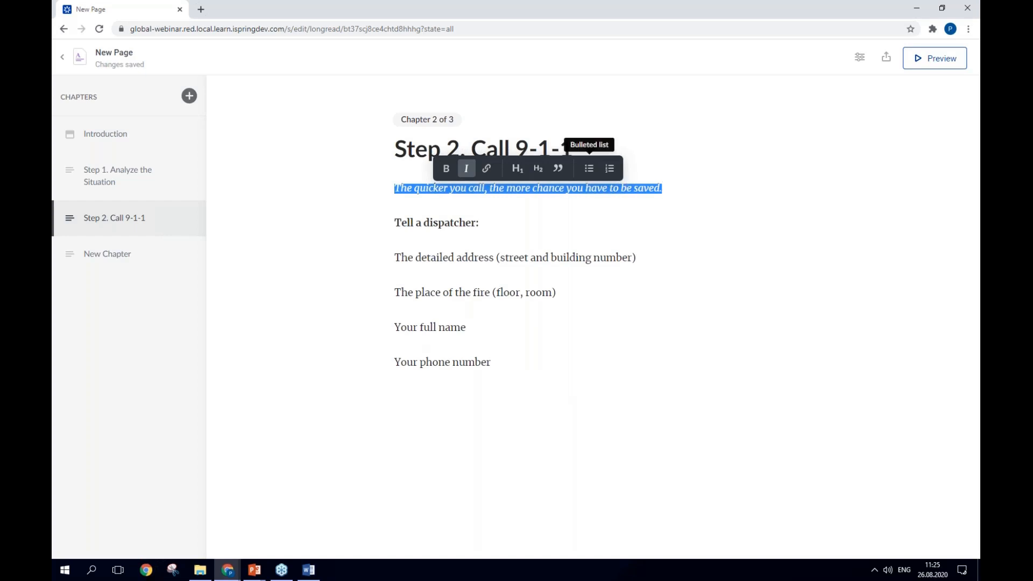
pyautogui.click(562, 176)
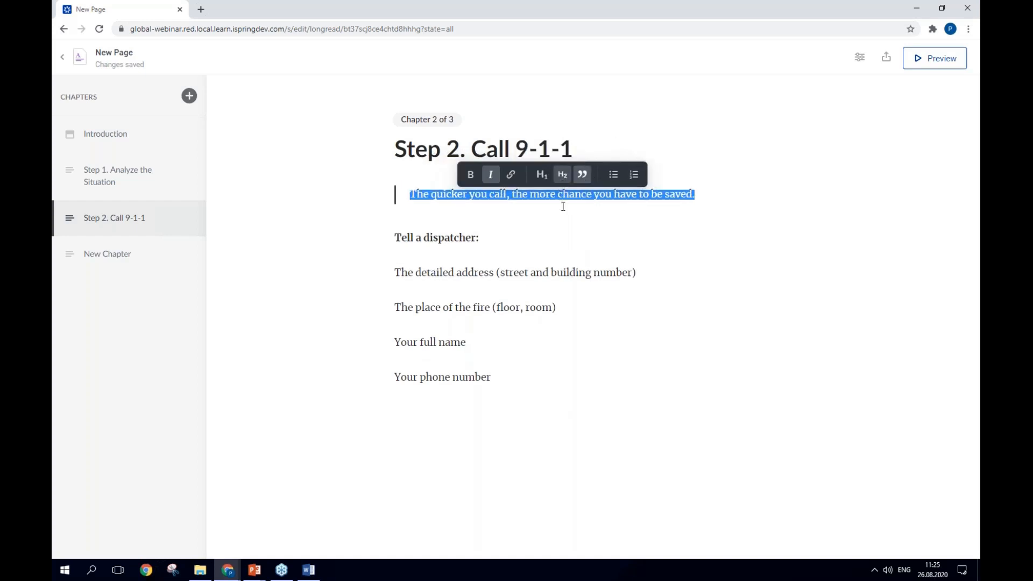
pyautogui.click(537, 247)
pyautogui.moveTo(389, 256); pyautogui.dragTo(577, 373)
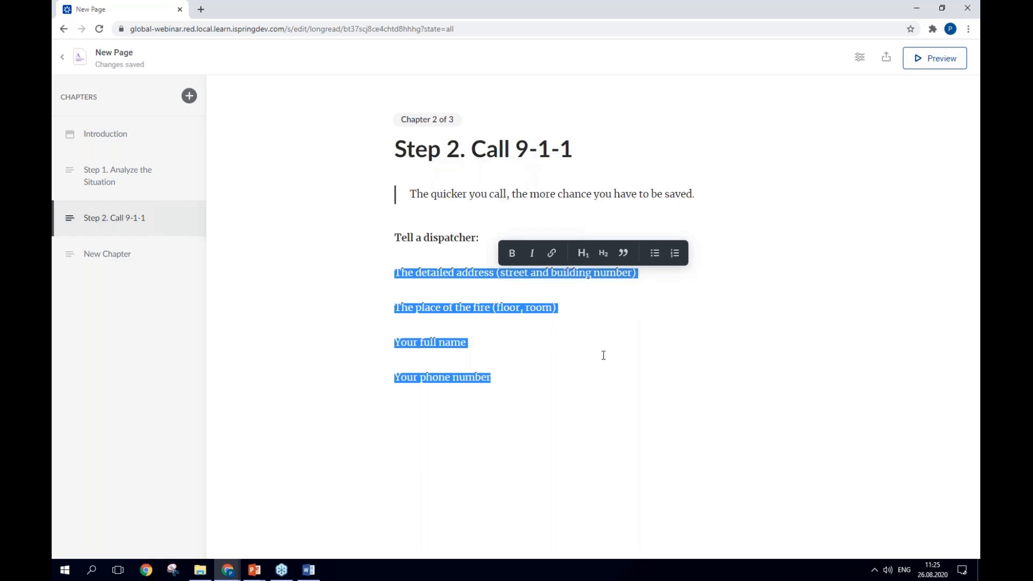
pyautogui.click(676, 255)
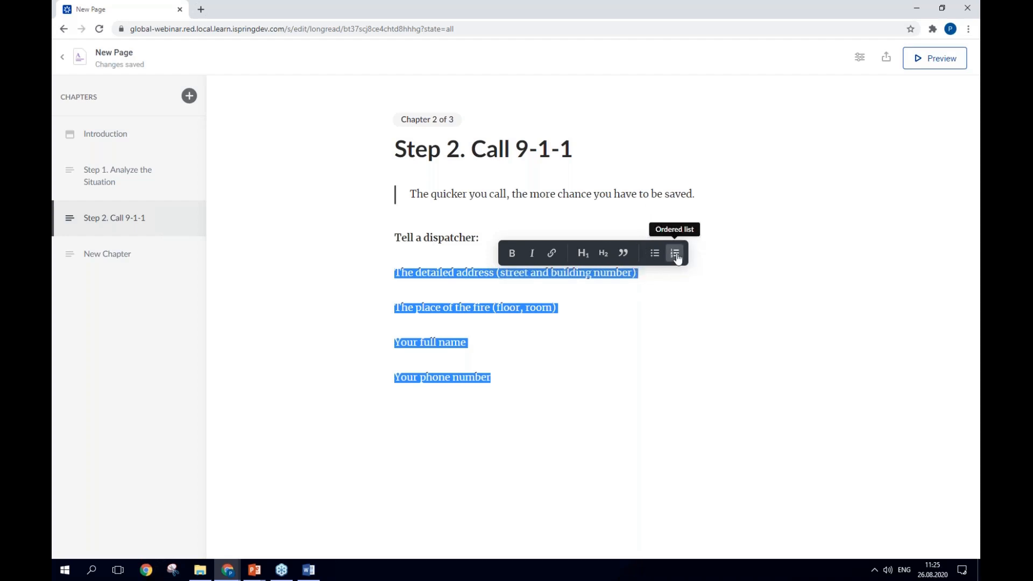
pyautogui.click(675, 255)
pyautogui.click(680, 380)
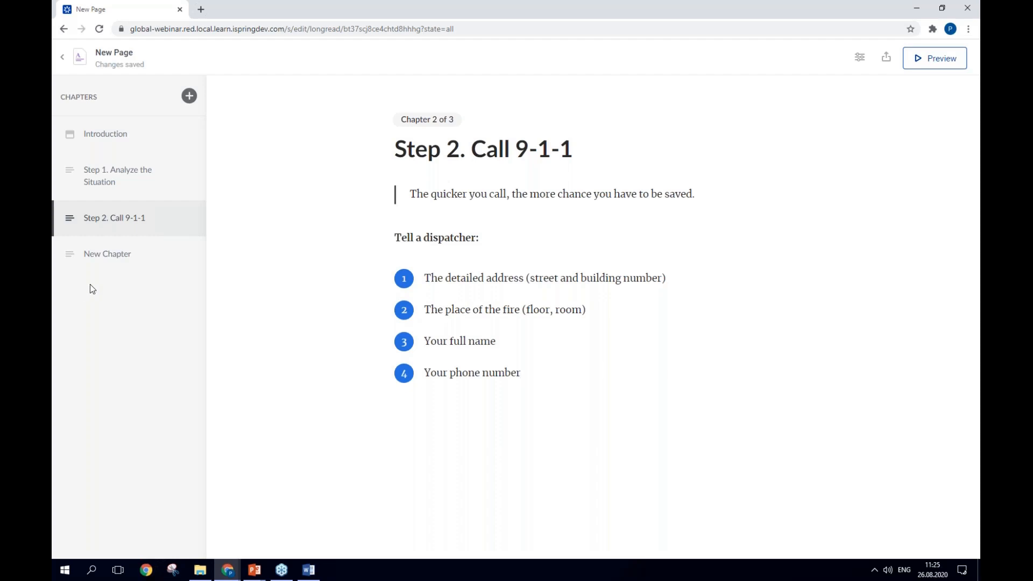
# Title the third chapter "Step 3. Take Measures", using the heading from the Word document.
pyautogui.click(107, 254)
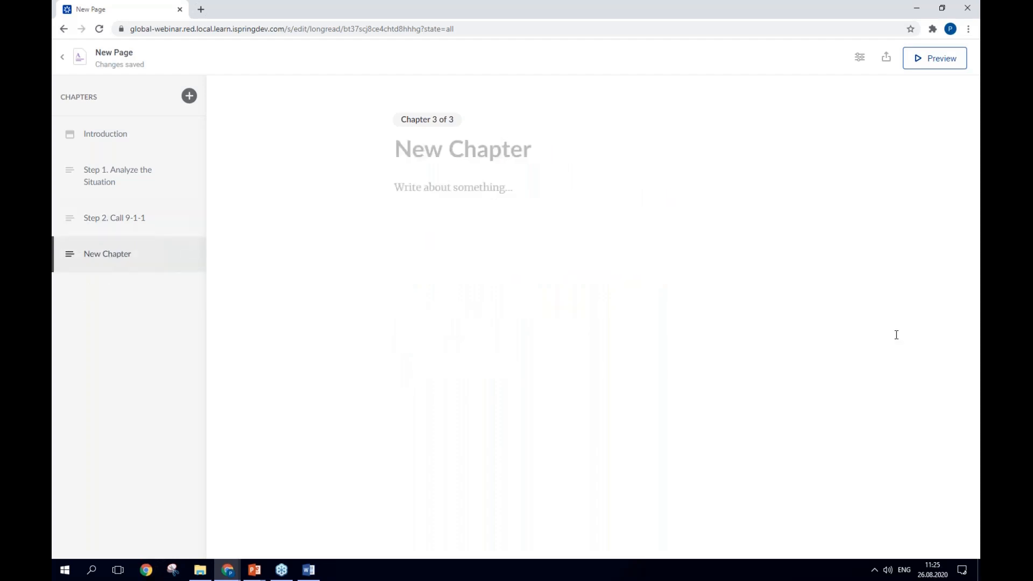
pyautogui.hotkey('alt', 'Tab')
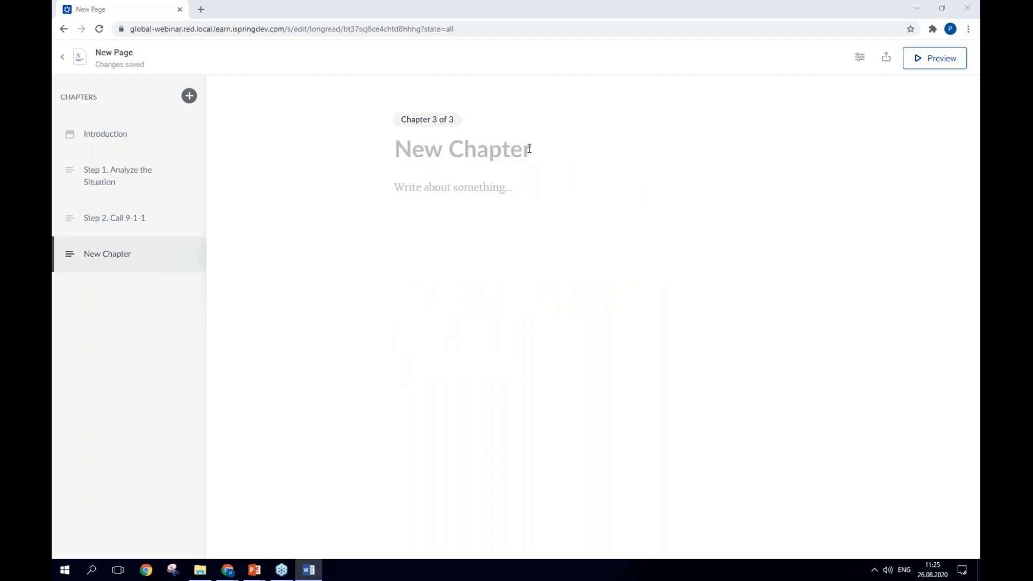
pyautogui.click(449, 146)
pyautogui.write('Step 3. Take Measures')
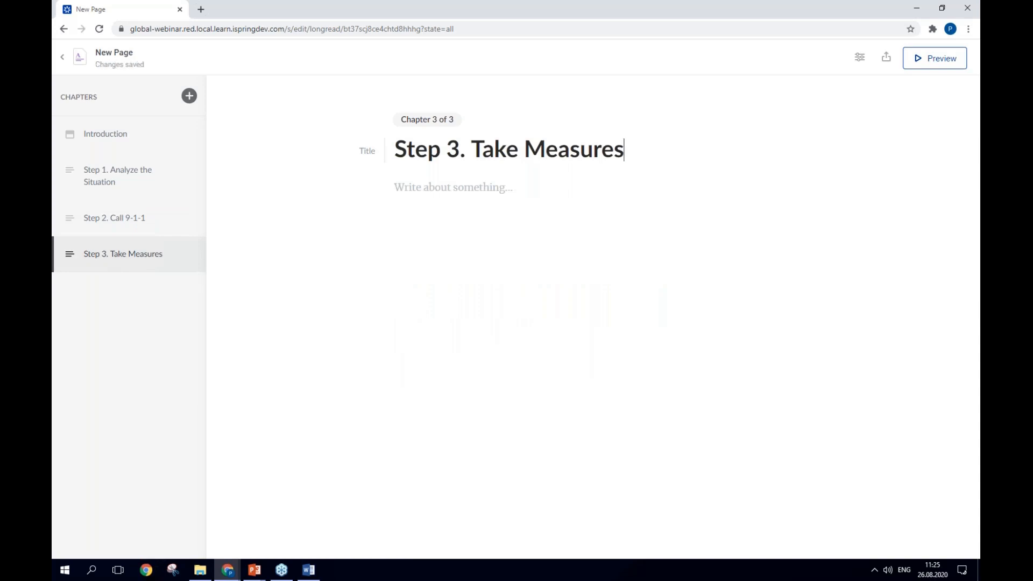
# Fill the third chapter's body with the "Turn off the electricity in the building" paragraph from the Word document.
pyautogui.hotkey('alt', 'Tab')
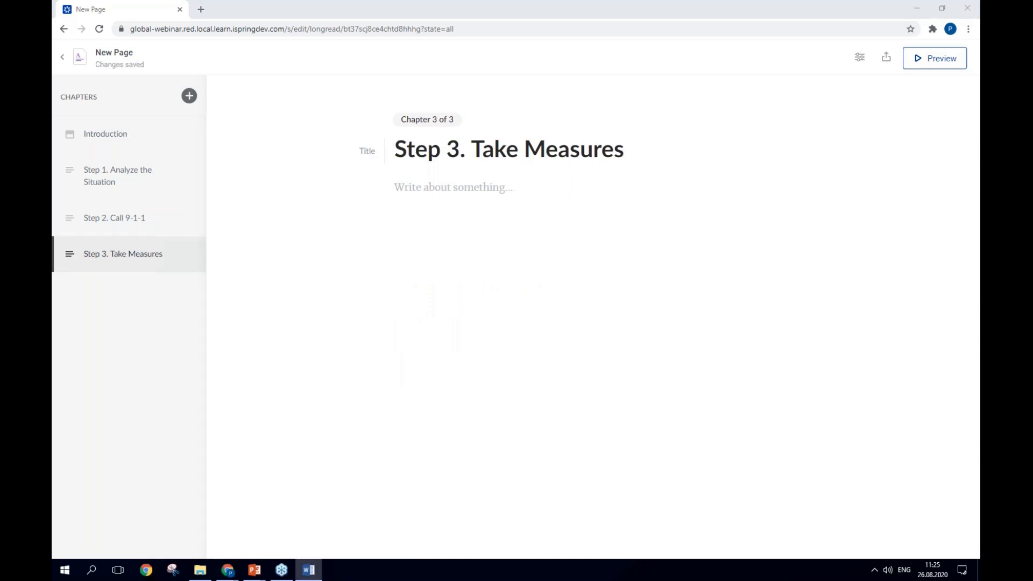
pyautogui.click(398, 211)
pyautogui.write('Turn off the electricity in the building if you can. If the fire has just started and hasn’t spread to the furniture and walls, try to douse the flames on your own.')
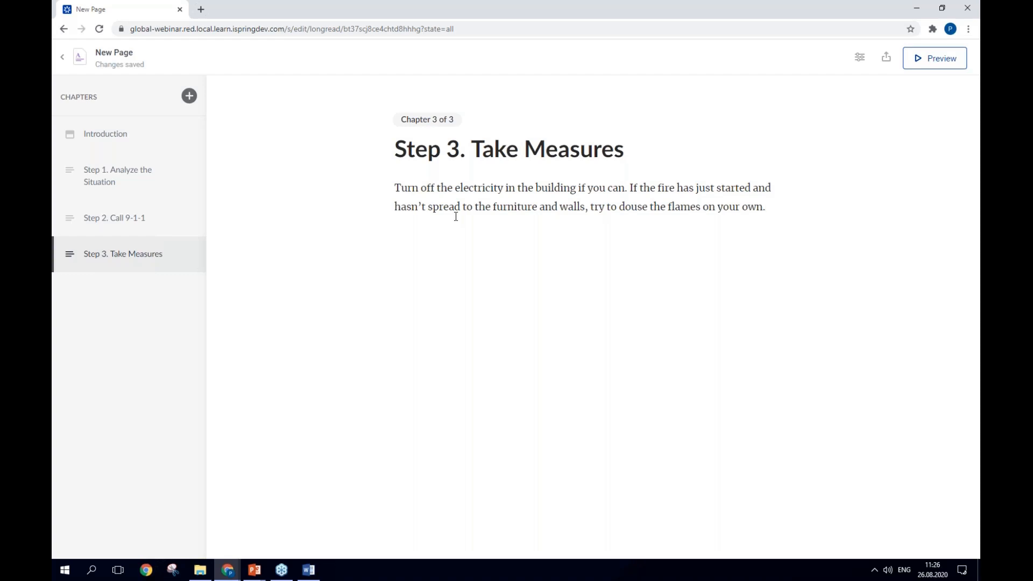
# Insert the image step 3.jpg from the Page Res folder below the third chapter's paragraph.
pyautogui.press('Return')
pyautogui.click(367, 242)
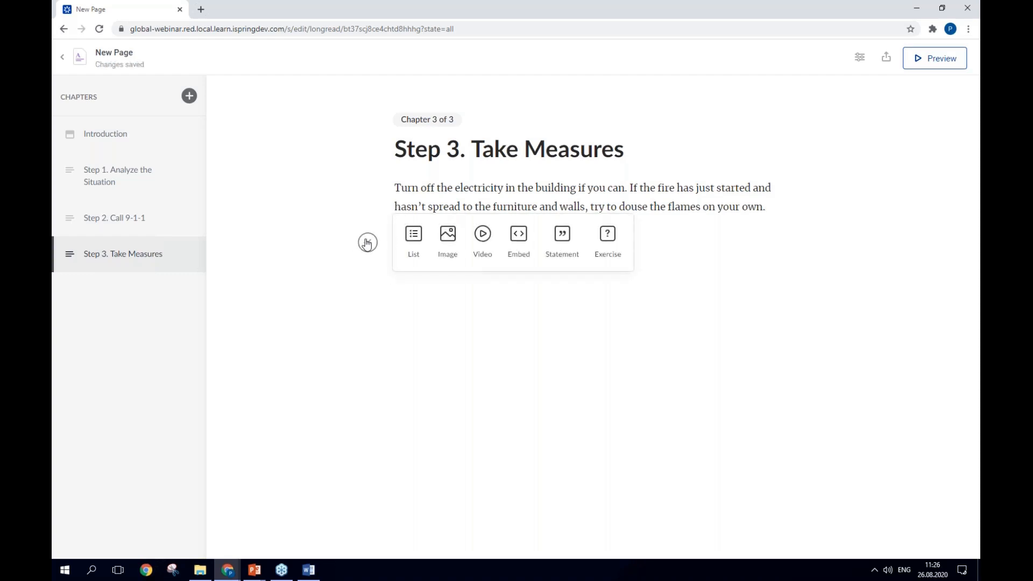
pyautogui.click(442, 240)
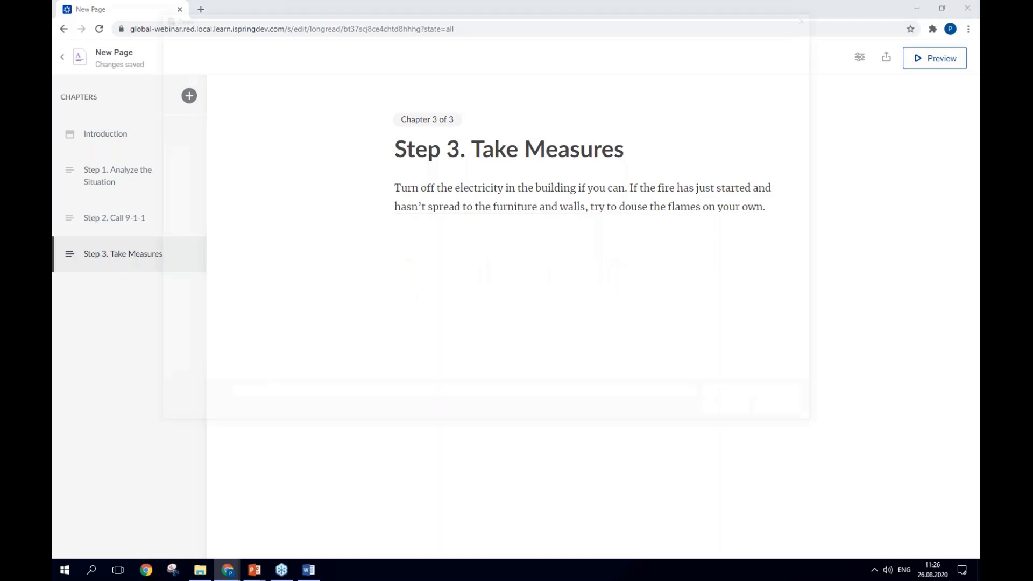
pyautogui.click(323, 98)
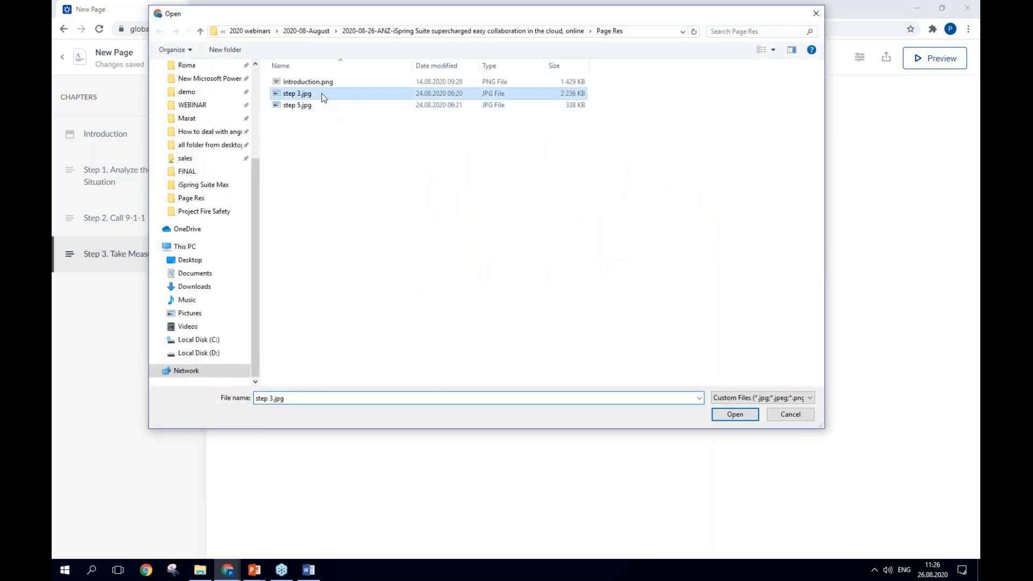
pyautogui.click(730, 417)
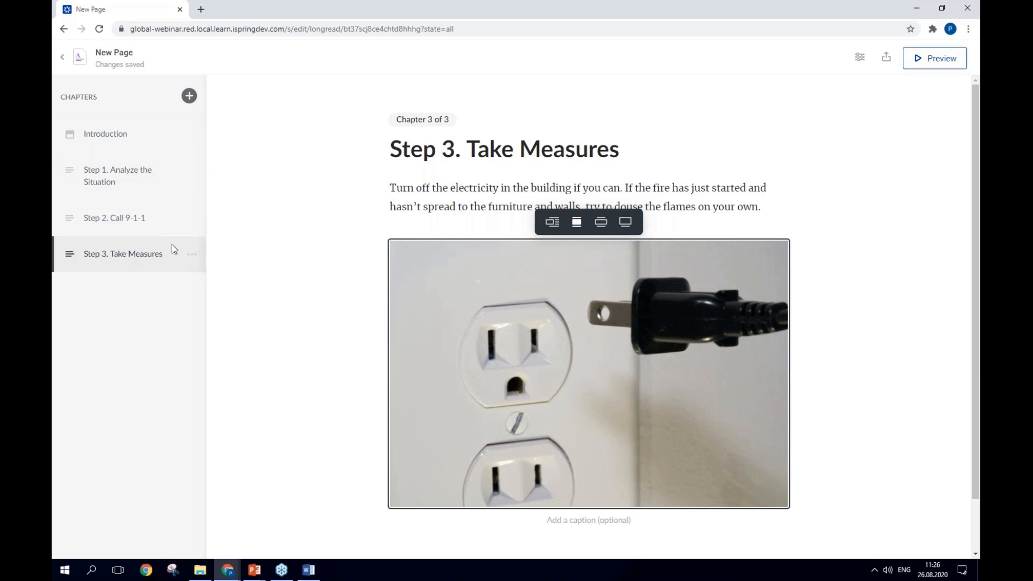
# Add a fourth chapter to the page and insert a question exercise into its body.
pyautogui.click(190, 100)
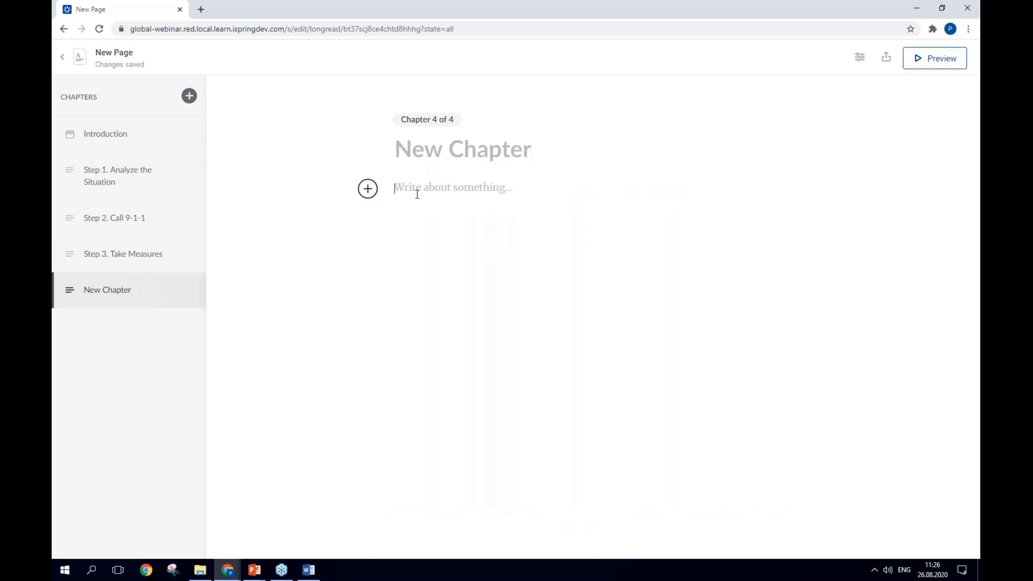
pyautogui.click(368, 189)
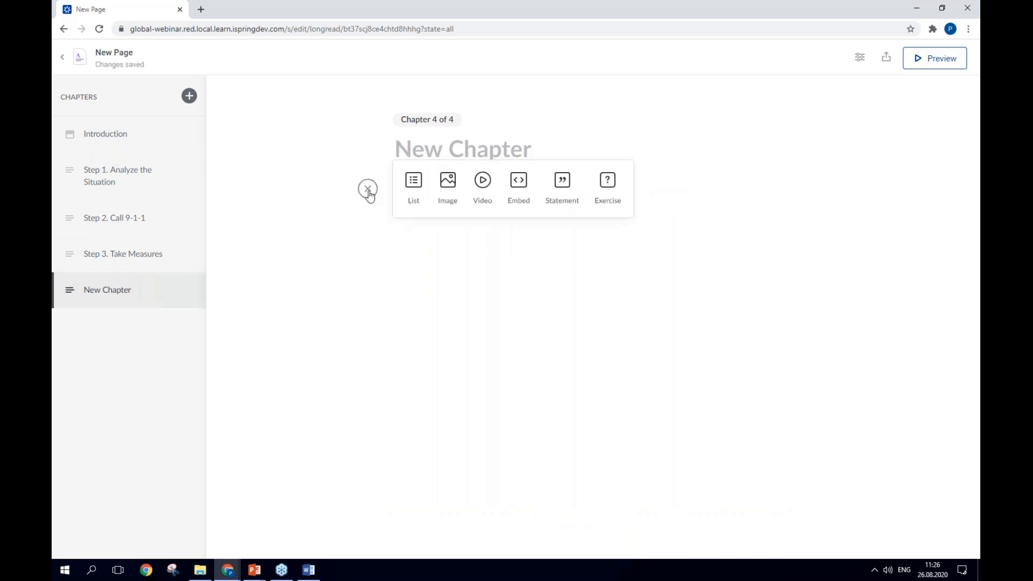
pyautogui.click(606, 188)
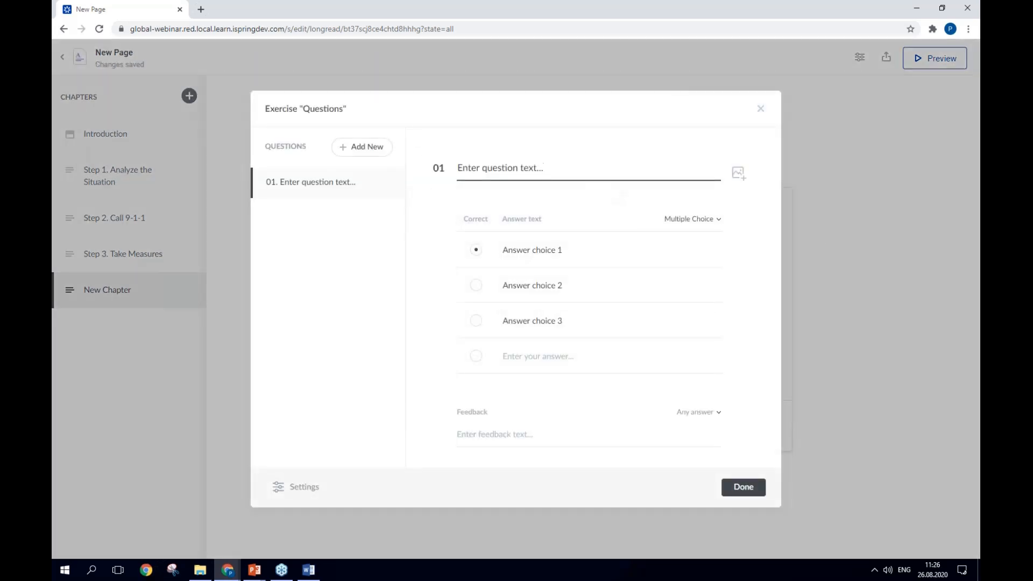
# Set the first exercise question's text to "Step 1", taken from the Word document.
pyautogui.hotkey('alt', 'Tab')
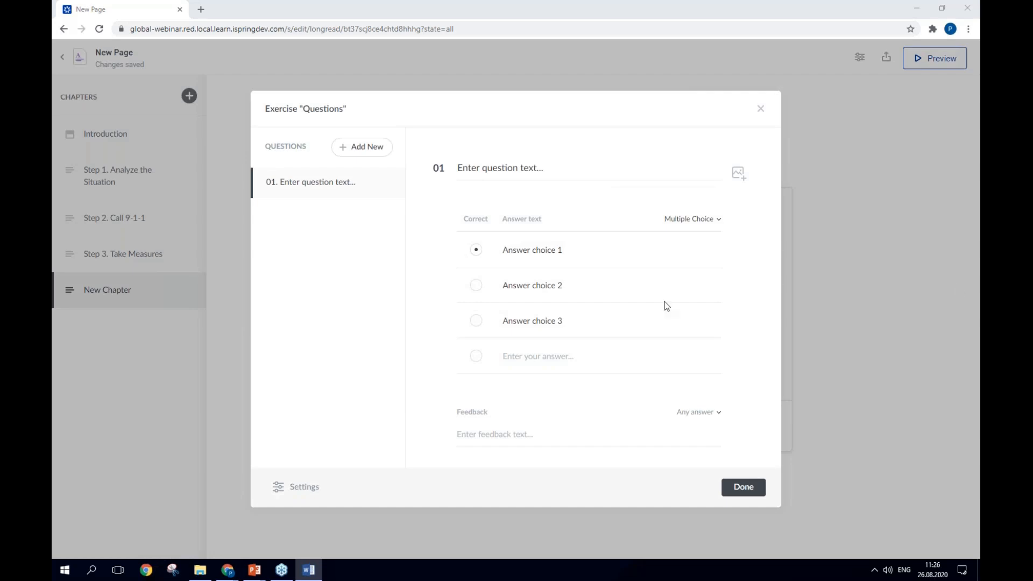
pyautogui.click(543, 166)
pyautogui.moveTo(543, 166); pyautogui.dragTo(443, 167)
pyautogui.write('Step 1')
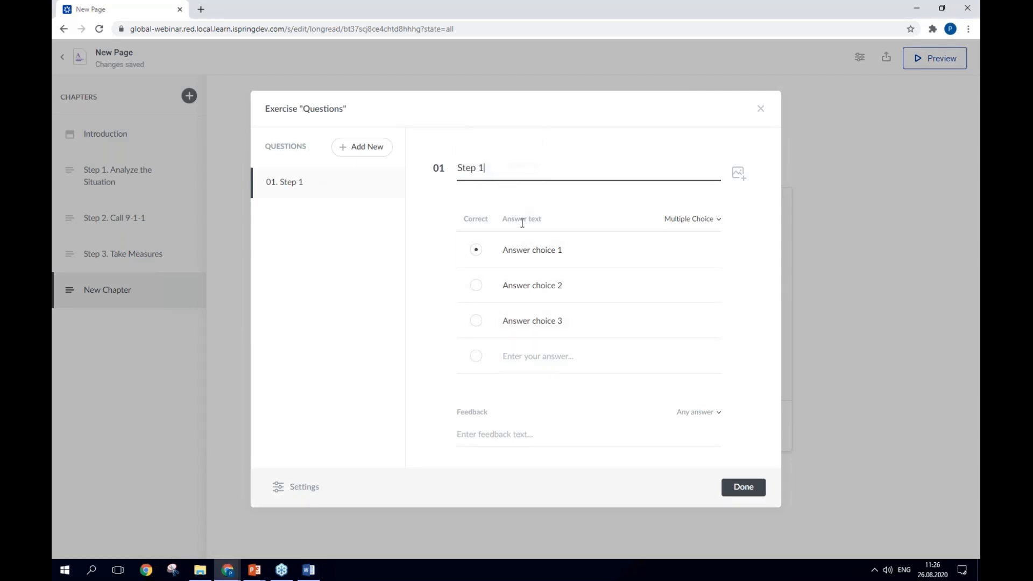
# Set the first two answers to "Look around and analyze there the danger is" and "Run to the hall and tell everyone".
pyautogui.hotkey('alt', 'Tab')
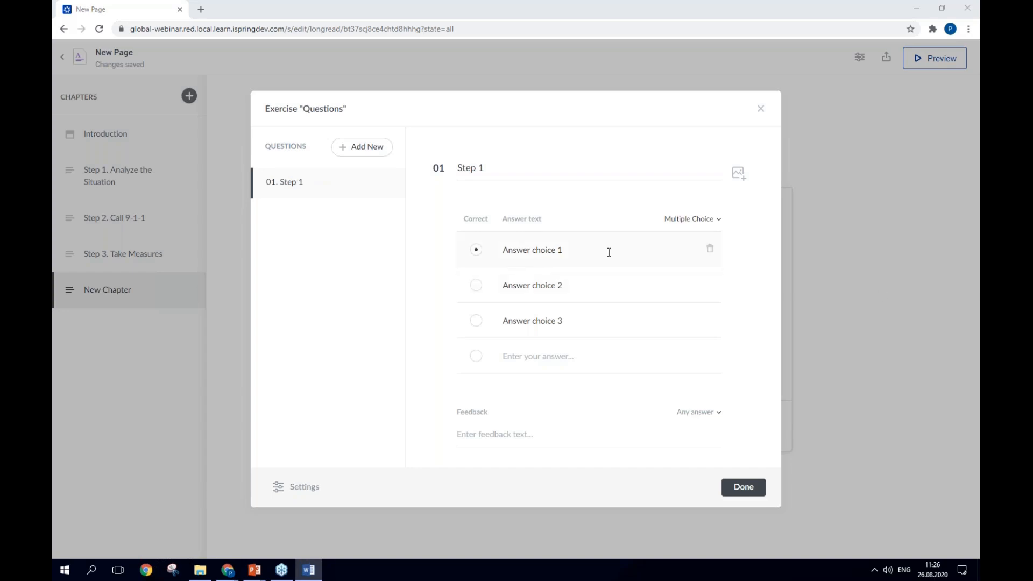
pyautogui.moveTo(606, 251); pyautogui.dragTo(504, 249)
pyautogui.write('Look around and analyze there the danger is')
pyautogui.hotkey('alt', 'Tab')
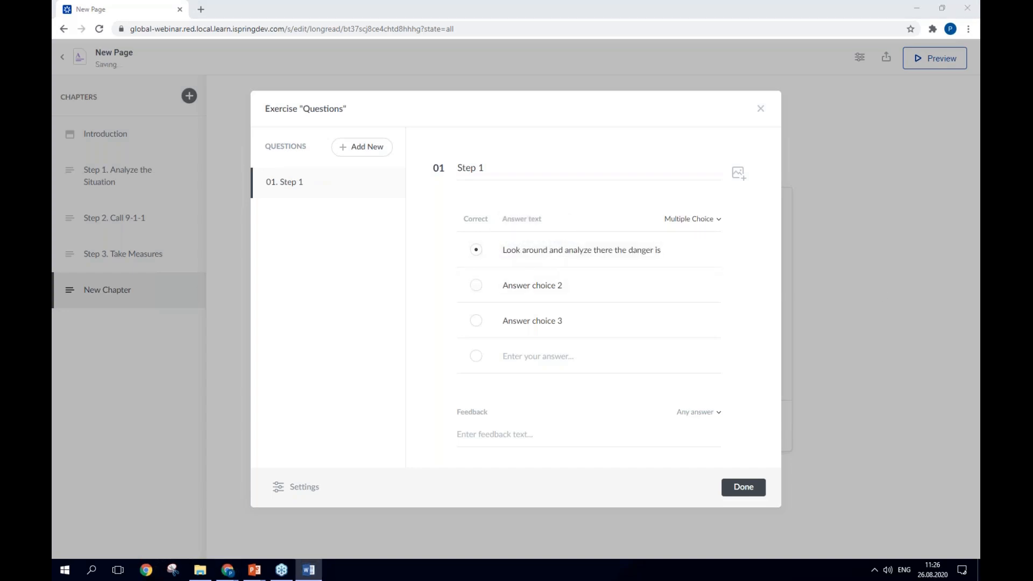
pyautogui.hotkey('alt', 'Tab')
pyautogui.moveTo(579, 285); pyautogui.dragTo(504, 286)
pyautogui.write('Run to the hall and tell everyone')
# Set the third answer to "Collect all your belonging at your desk" and mark the first answer as correct.
pyautogui.hotkey('alt', 'Tab')
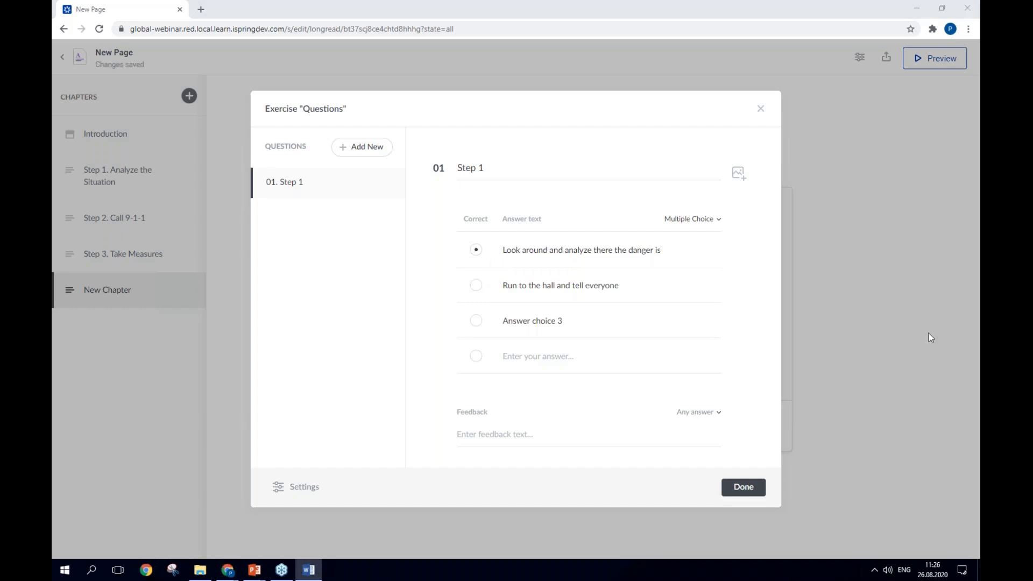
pyautogui.moveTo(594, 320); pyautogui.dragTo(499, 320)
pyautogui.write('Collect all your belonging at your desk')
pyautogui.hotkey('alt', 'Tab')
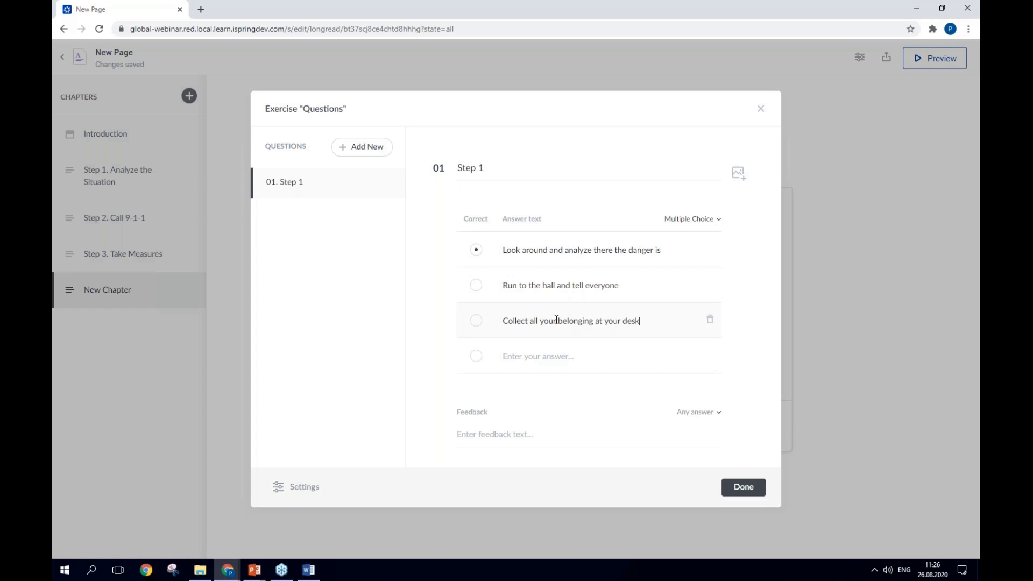
pyautogui.click(477, 251)
# Add two more multiple-choice questions to the exercise.
pyautogui.click(379, 148)
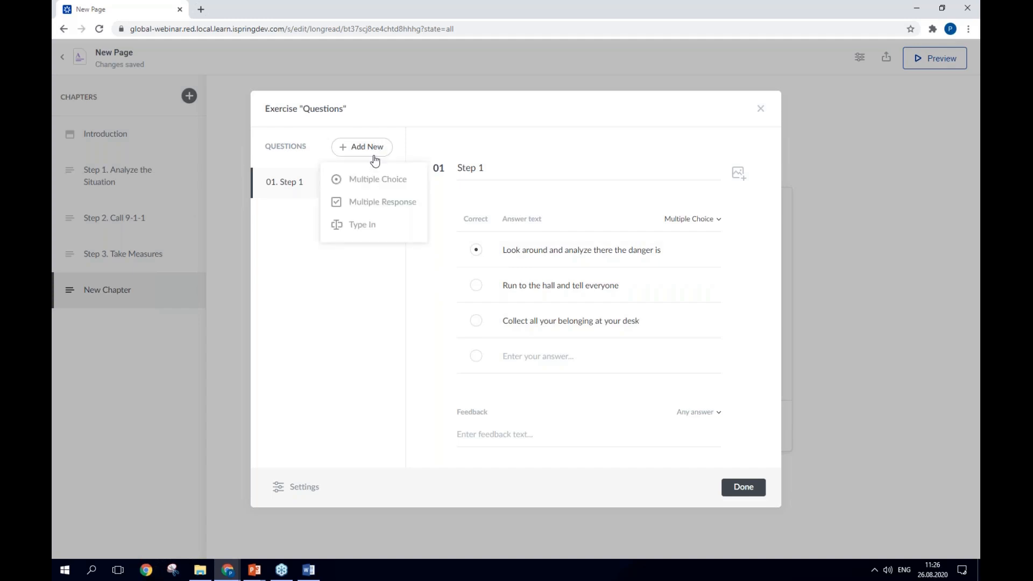
pyautogui.click(375, 185)
pyautogui.click(363, 147)
pyautogui.click(361, 182)
# Set the second exercise question's text to "Step 2".
pyautogui.click(329, 217)
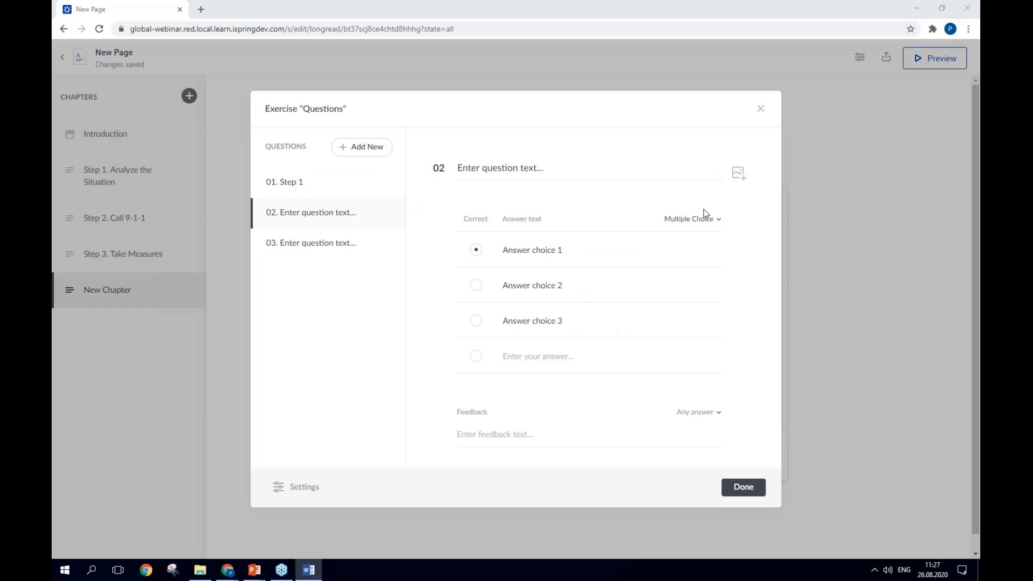
pyautogui.click(538, 168)
pyautogui.write('Step 2')
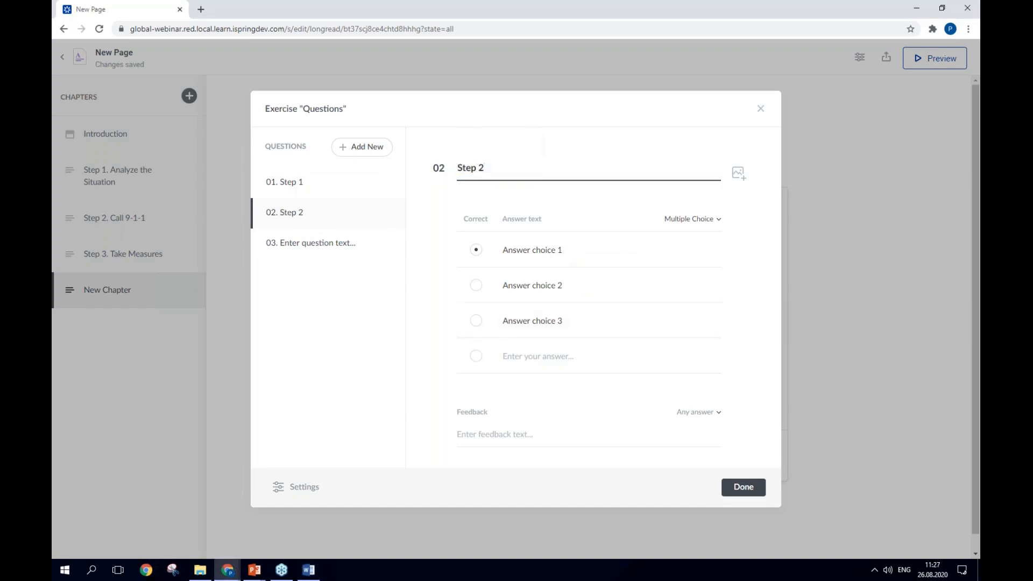
# Set the second question's first two answers to "Call your friend and tell them about fire" and "Take pictures", taken from the Word document.
pyautogui.hotkey('alt', 'Tab')
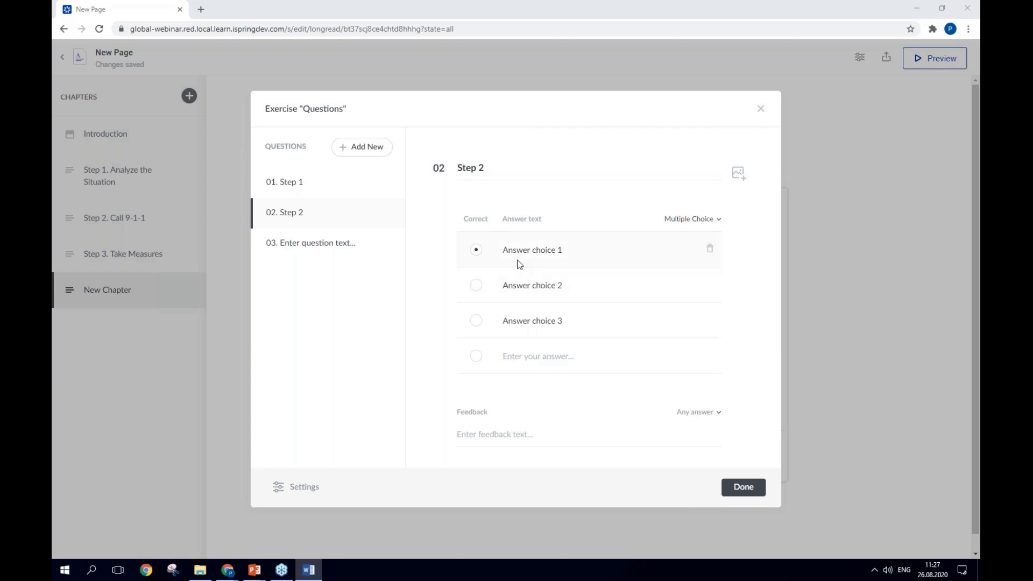
pyautogui.moveTo(505, 250); pyautogui.dragTo(627, 251)
pyautogui.write('Call your friend and tell them about fire')
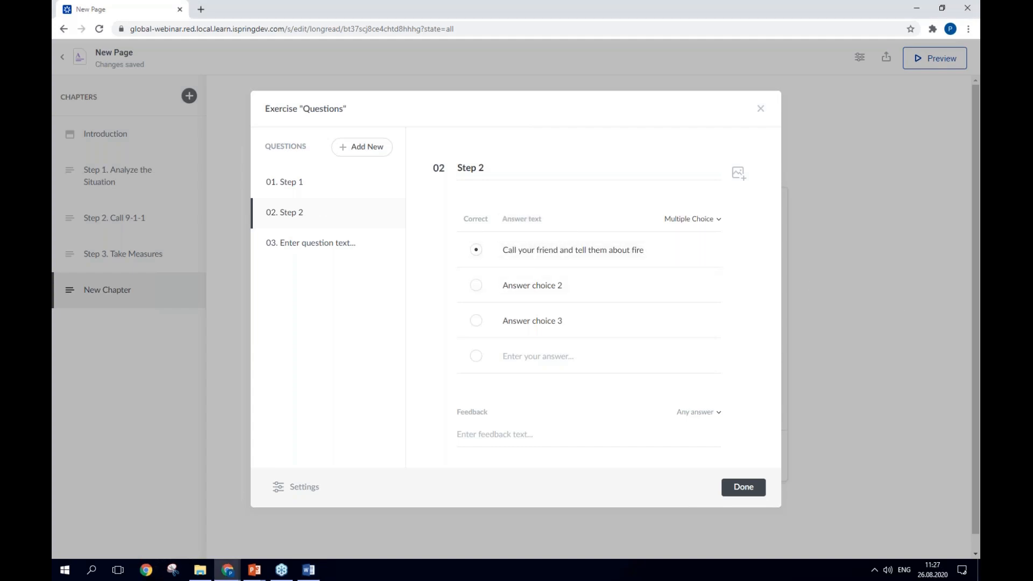
pyautogui.hotkey('alt', 'Tab')
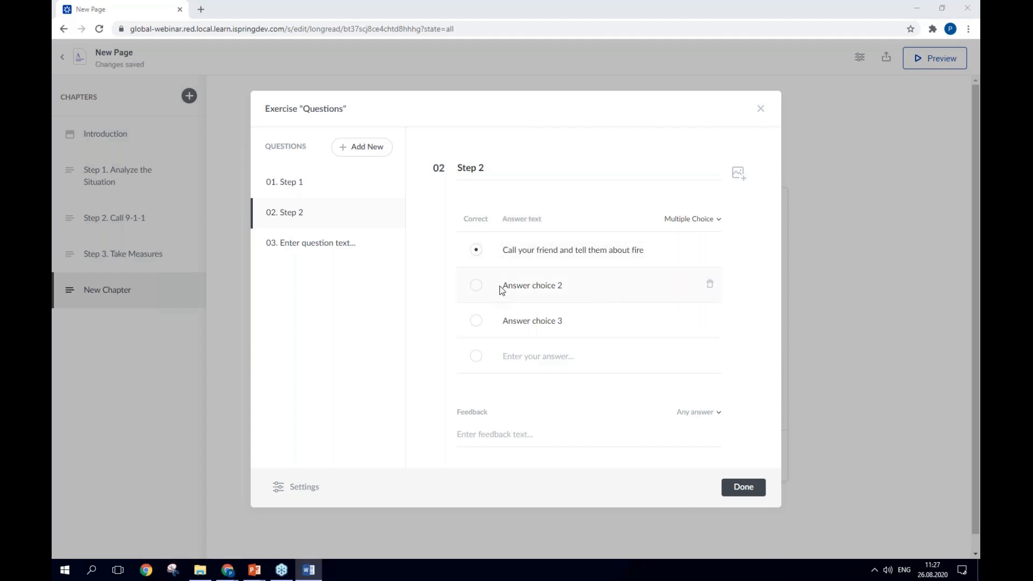
pyautogui.moveTo(505, 284); pyautogui.dragTo(589, 289)
pyautogui.write('Take pictures')
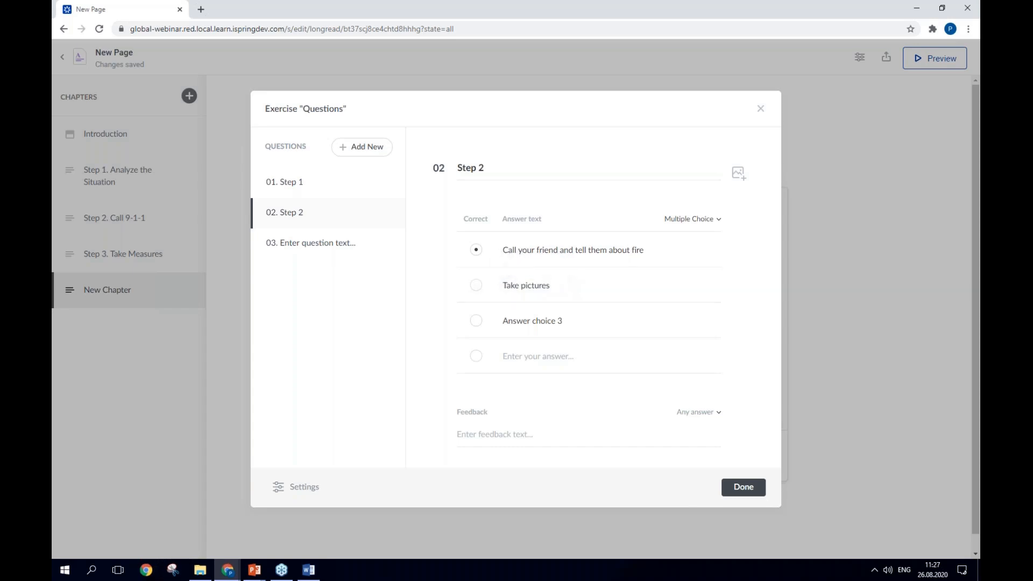
# Set the third answer to "Call 9-1-1 and tell dispatcher your address and personal data" and mark it as correct.
pyautogui.hotkey('alt', 'Tab')
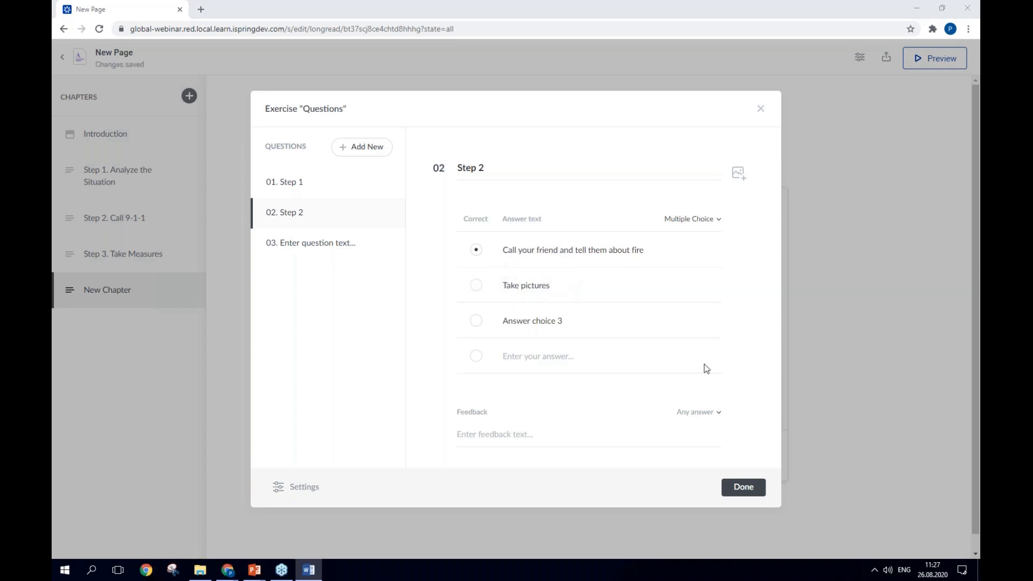
pyautogui.moveTo(503, 321); pyautogui.dragTo(637, 338)
pyautogui.write('Call 9-1-1 and tell dispatcher your address and personal data')
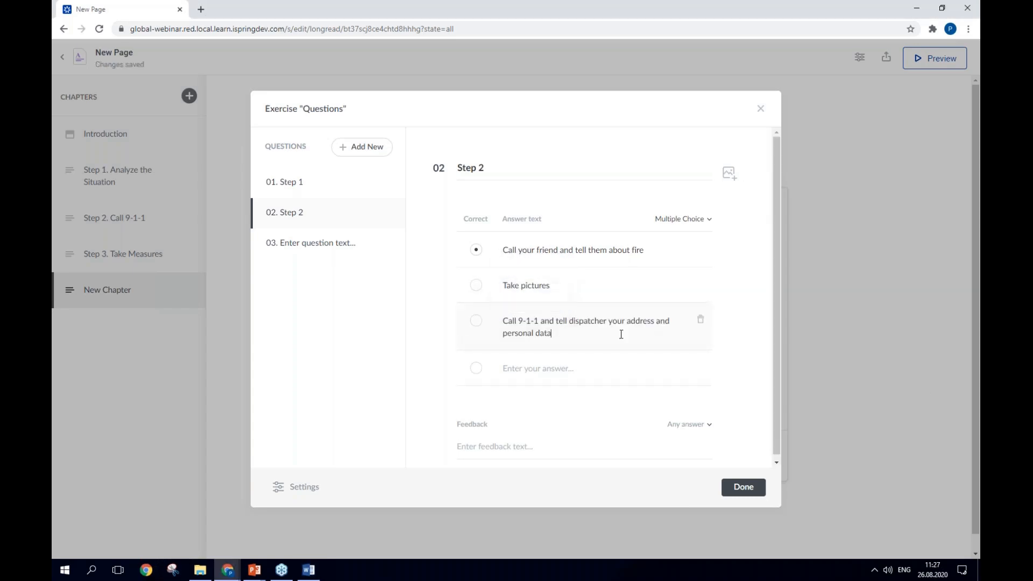
pyautogui.click(474, 323)
# Set the third exercise question's text to "Step 3", taken from the Word document.
pyautogui.click(313, 246)
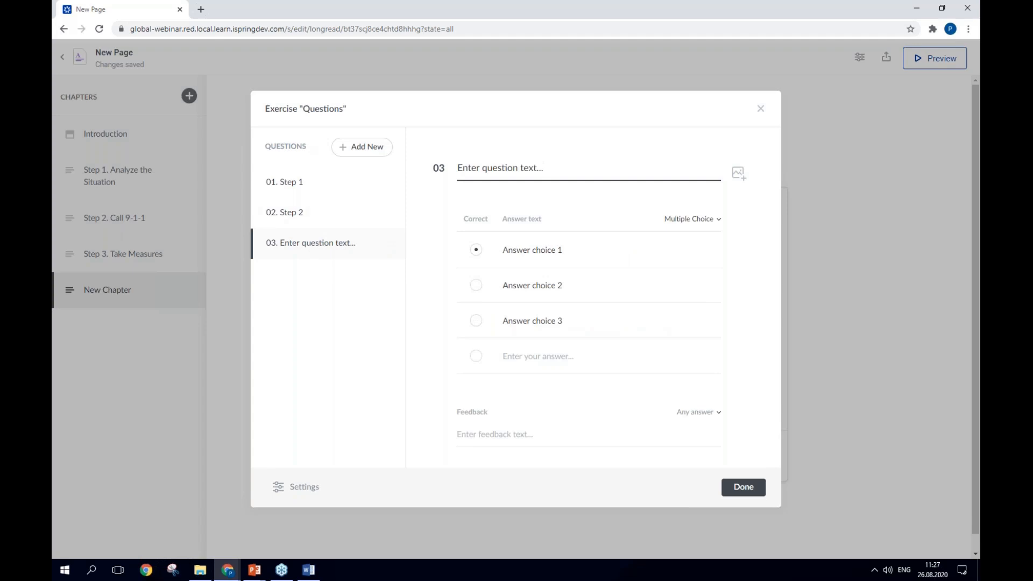
pyautogui.hotkey('alt', 'Tab')
pyautogui.click(455, 170)
pyautogui.write('Step 3')
# Set the third question's first two answers to "Get out of the room and follow the evacuation signs" and "Run to the elevator".
pyautogui.hotkey('alt', 'Tab')
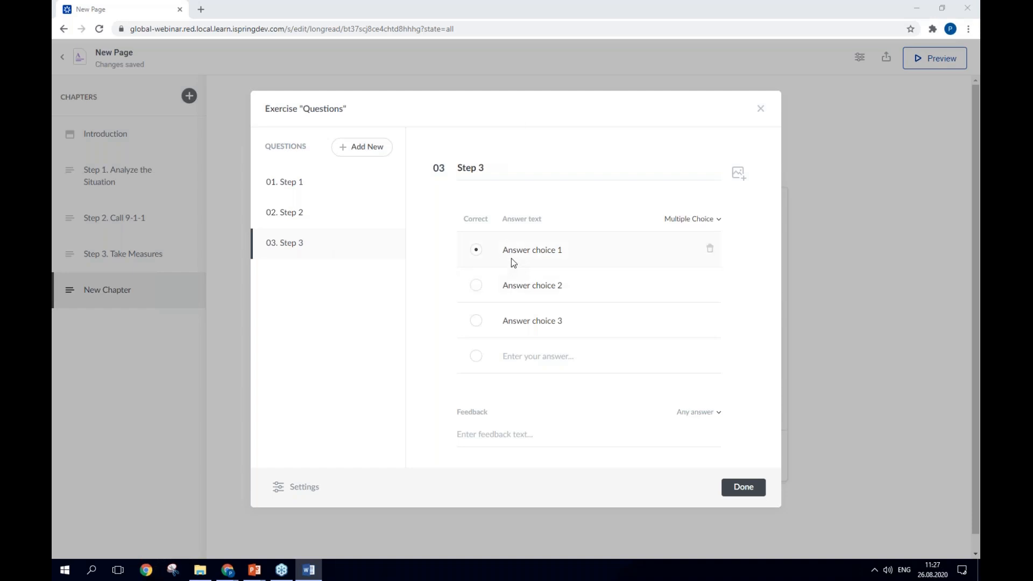
pyautogui.moveTo(505, 251); pyautogui.dragTo(662, 251)
pyautogui.write('Get out of the room and follow the evacuation signs')
pyautogui.hotkey('alt', 'Tab')
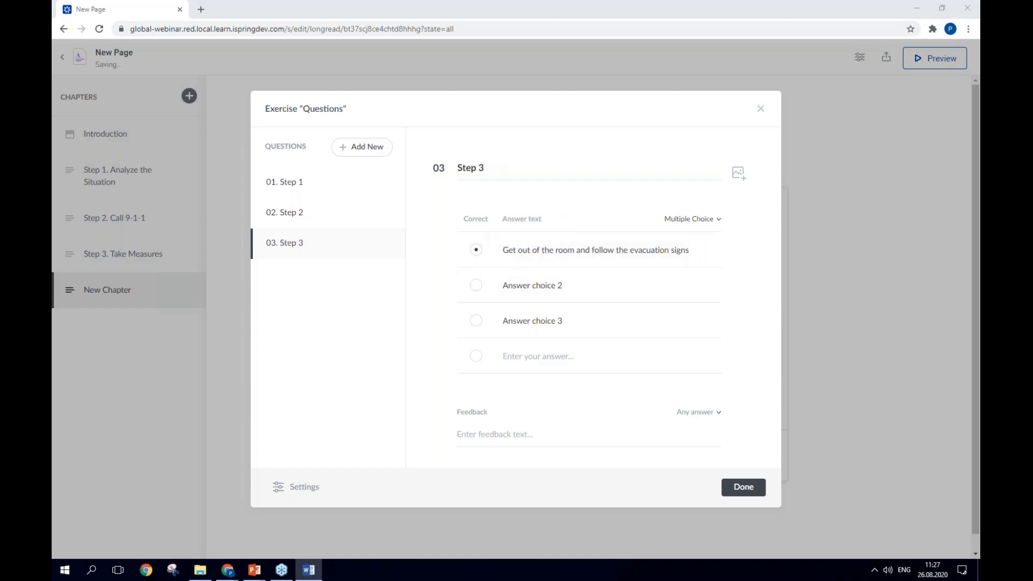
pyautogui.moveTo(505, 287); pyautogui.dragTo(571, 287)
pyautogui.write('Run to the elevator')
# Set the third question's last answer to "Go the main stairway on the over side of the building".
pyautogui.hotkey('alt', 'Tab')
pyautogui.hotkey('alt', 'Tab')
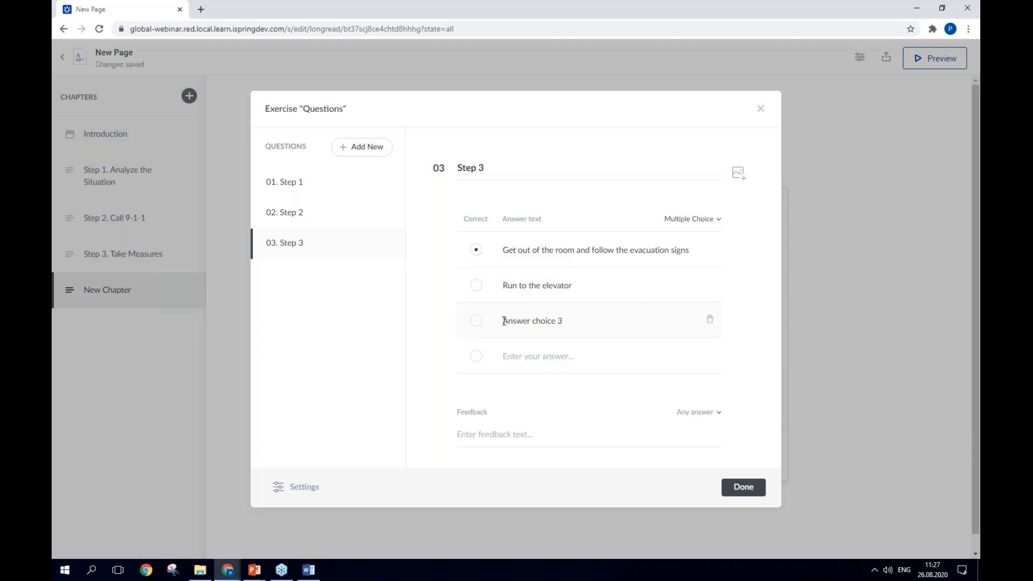
pyautogui.moveTo(503, 321); pyautogui.dragTo(583, 321)
pyautogui.write('Go the main stairway on the over side of the building')
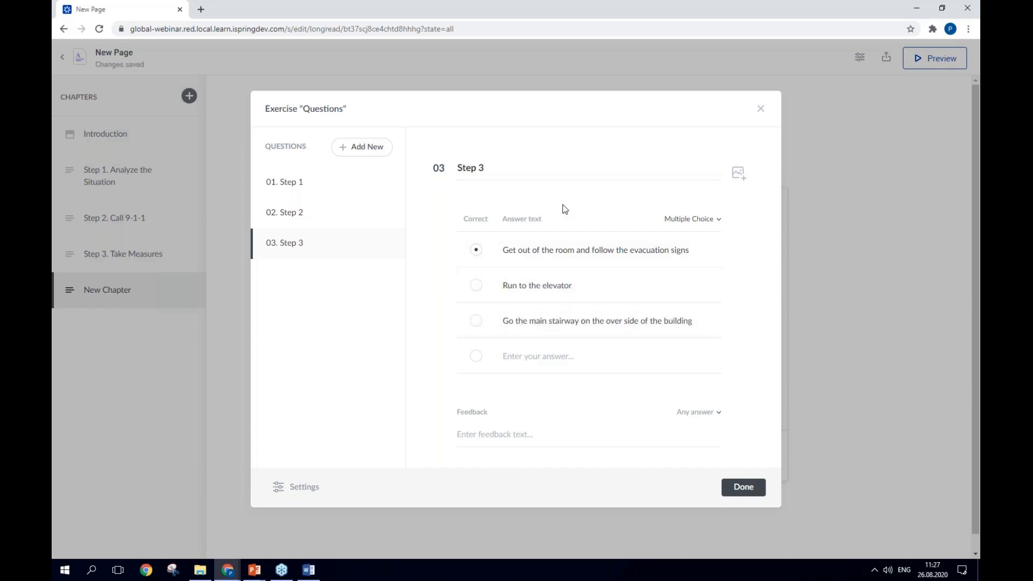
# Review the exercise's answer shuffling and correct-answer display settings, and finish editing the exercise.
pyautogui.click(295, 486)
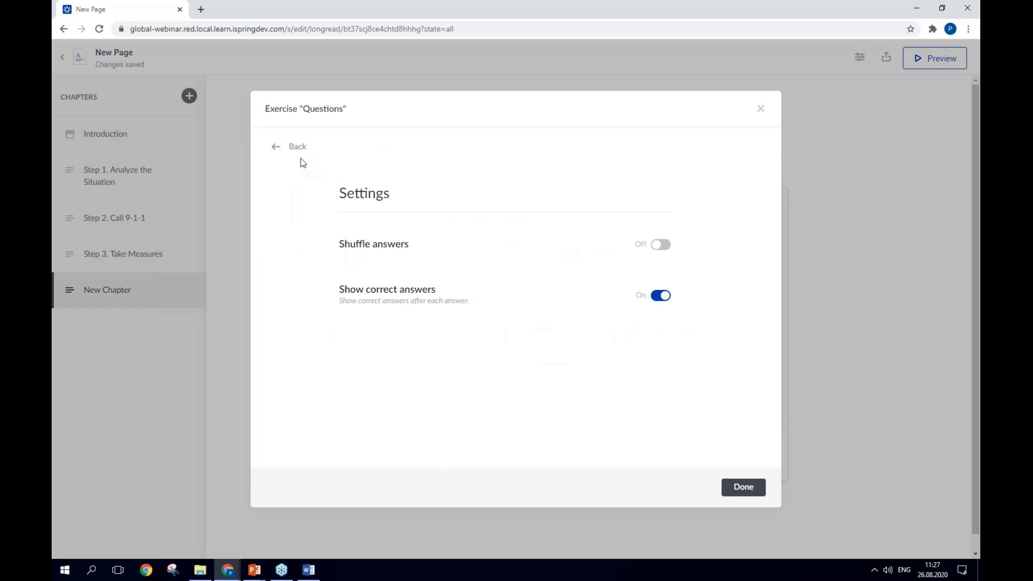
pyautogui.click(285, 146)
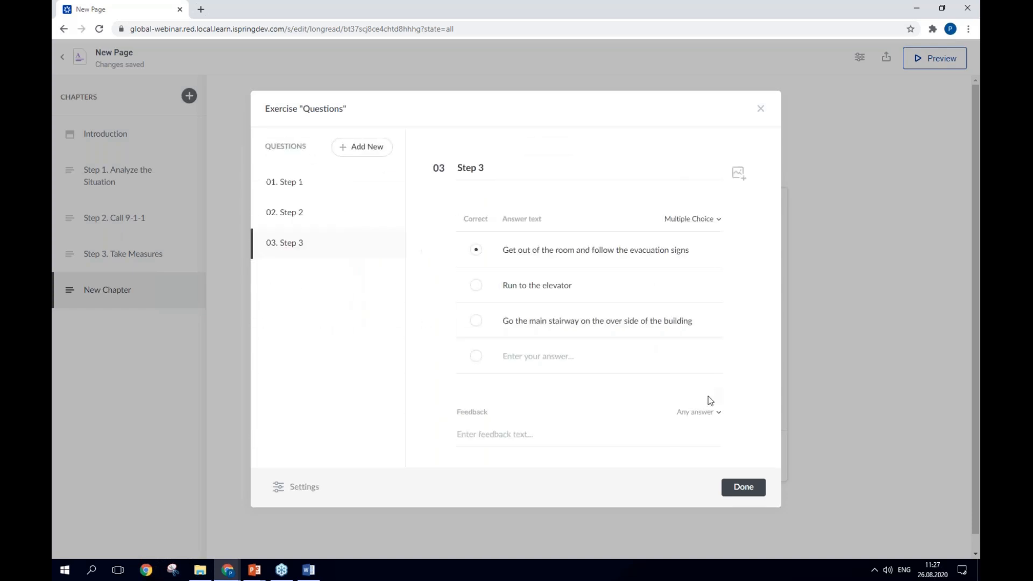
pyautogui.click(742, 488)
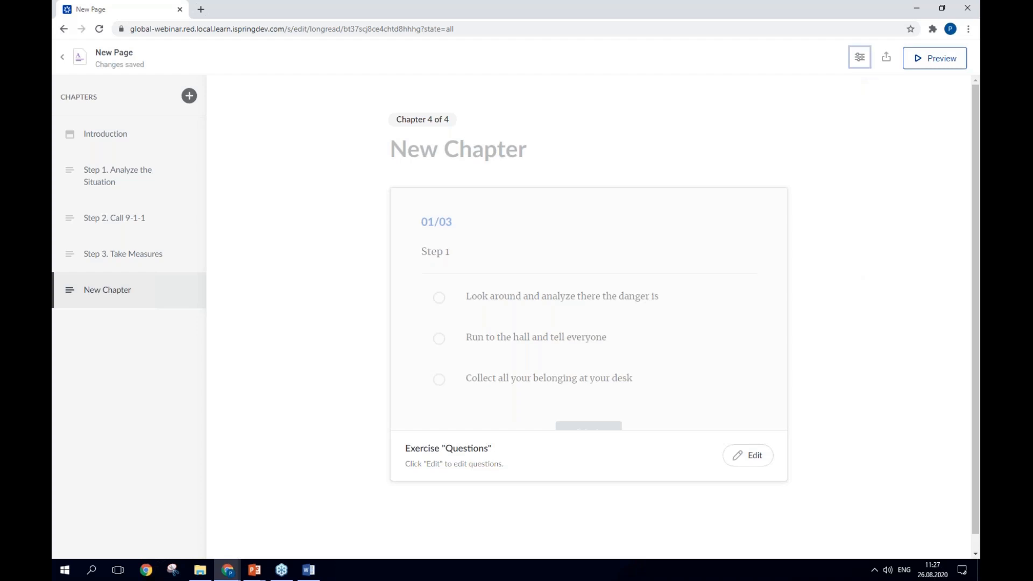
# Change the page theme's accent color to red in the page settings.
pyautogui.click(859, 57)
pyautogui.scroll(-1, 547, 235)
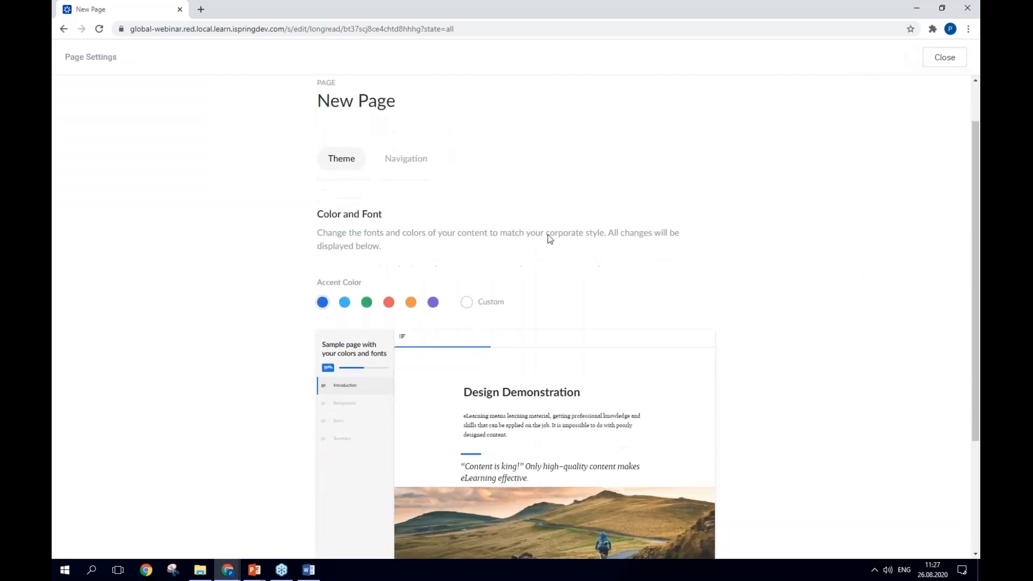
pyautogui.scroll(-2, 509, 210)
pyautogui.scroll(-1, 269, 196)
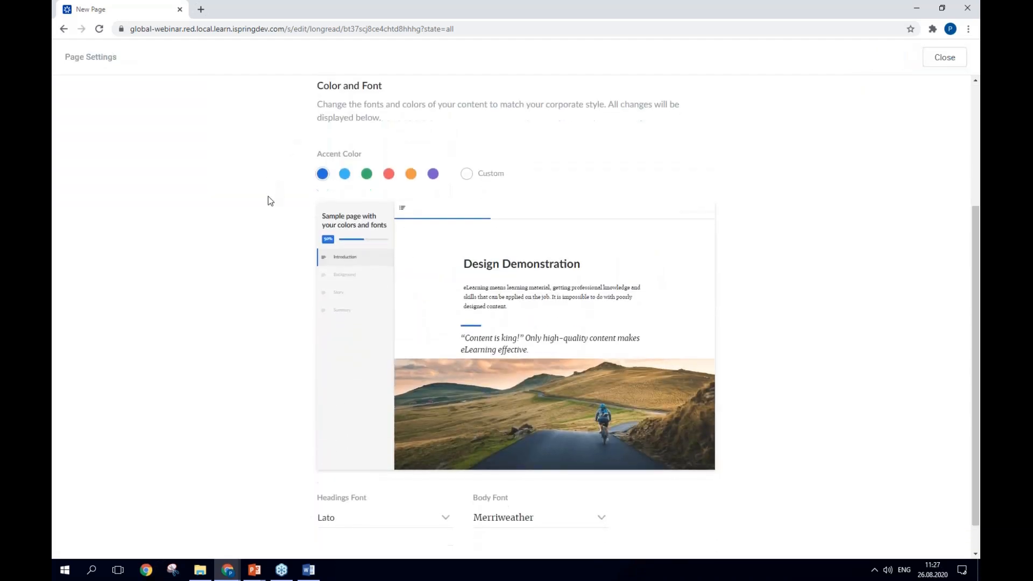
pyautogui.scroll(2, 477, 219)
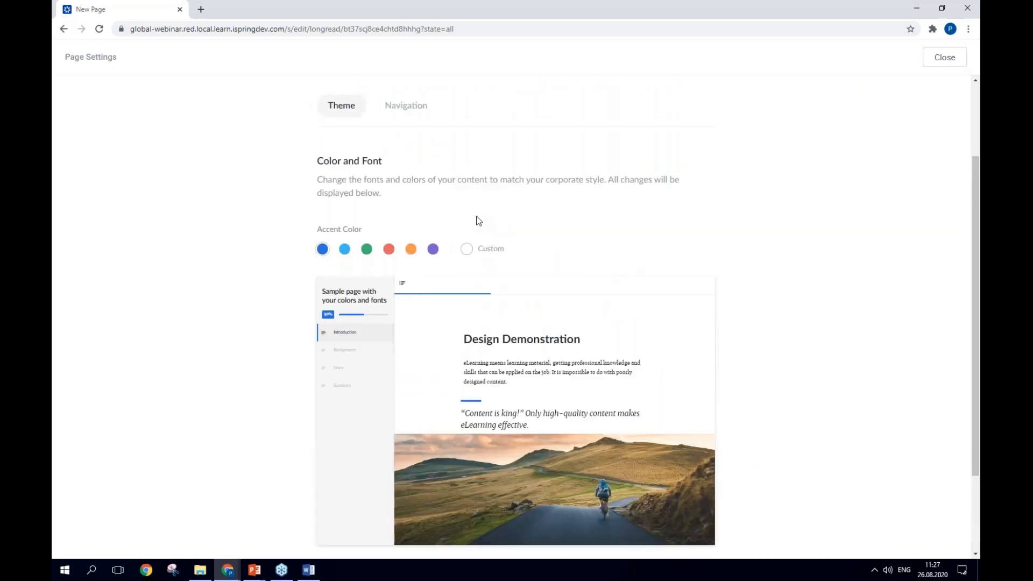
pyautogui.scroll(-1, 478, 221)
pyautogui.scroll(-1, 479, 220)
pyautogui.click(388, 139)
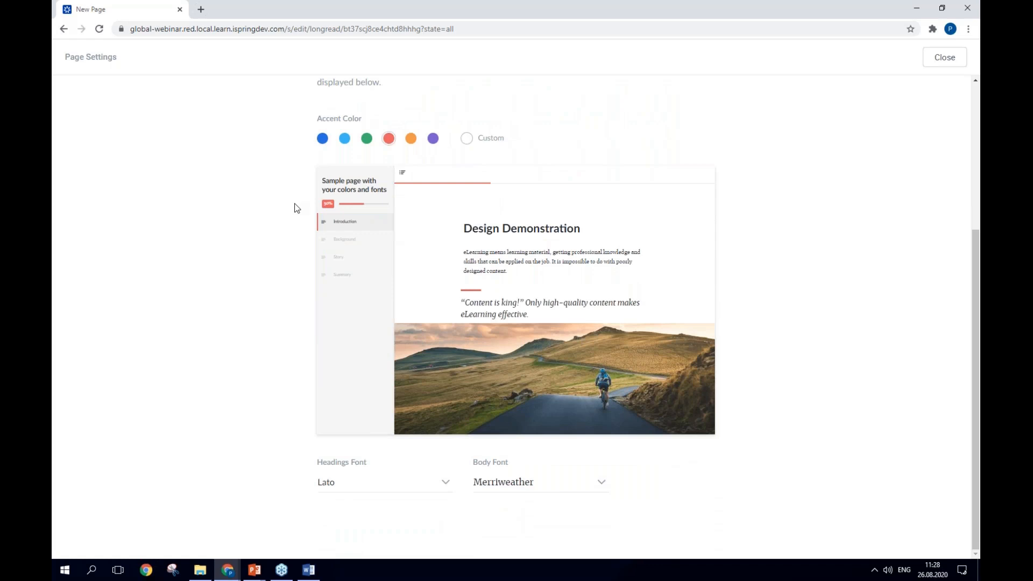
# Review the page's navigation mode and chapter options, and leave the page settings.
pyautogui.scroll(3, 393, 161)
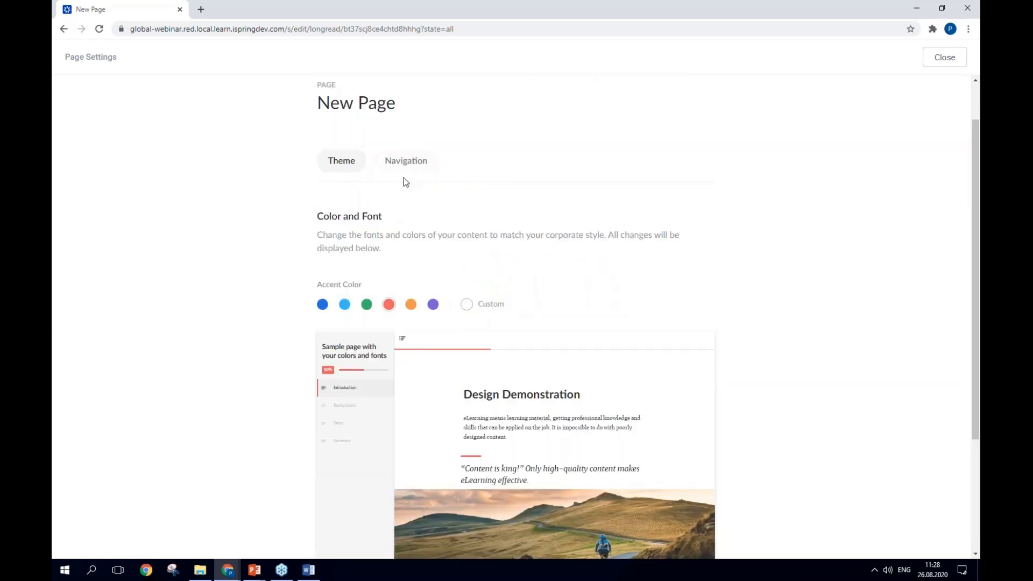
pyautogui.click(407, 171)
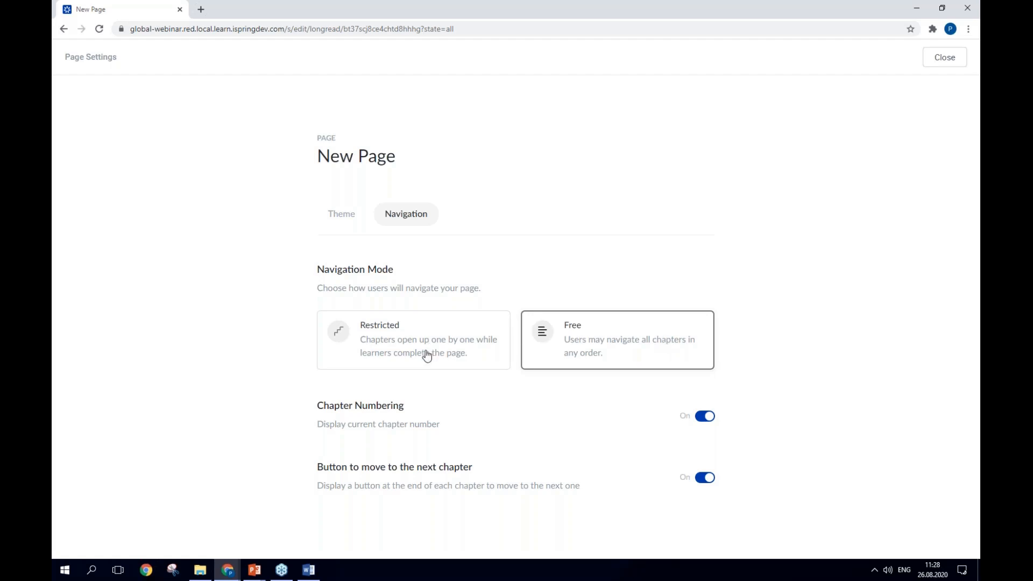
pyautogui.click(347, 220)
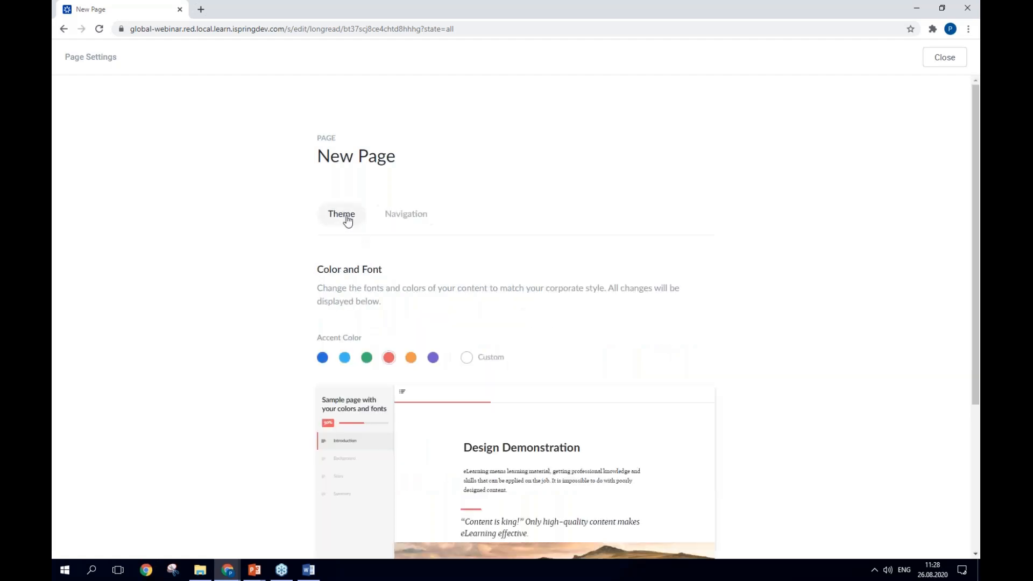
pyautogui.click(949, 62)
# Preview the page and go through the Introduction and the three step chapters.
pyautogui.click(938, 62)
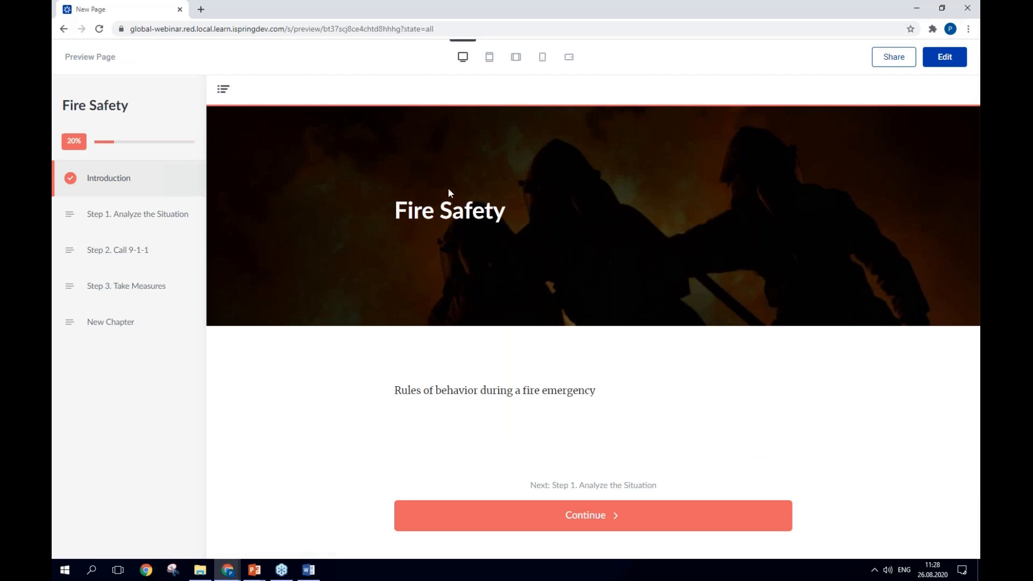
pyautogui.click(484, 515)
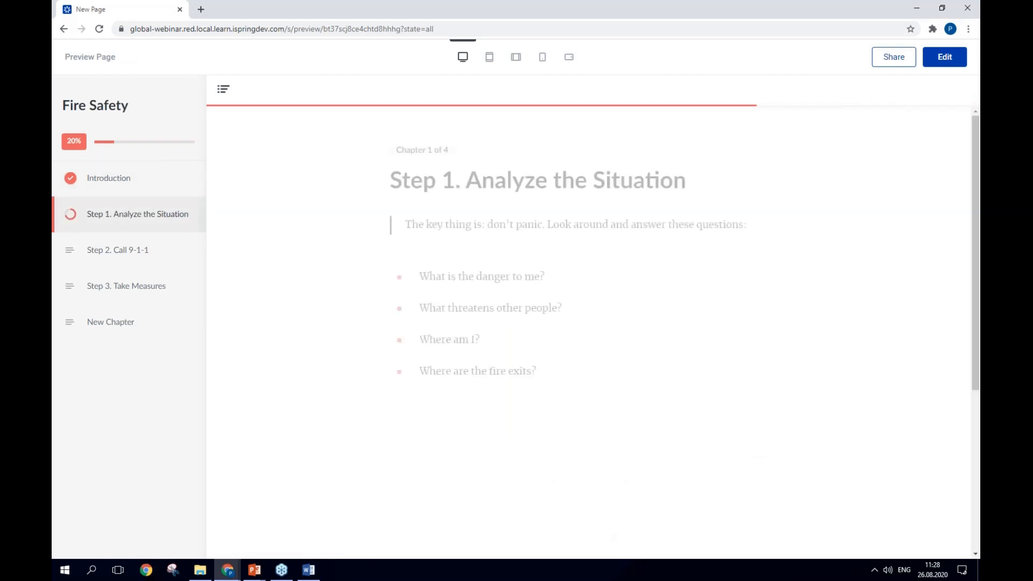
pyautogui.scroll(-4, 472, 366)
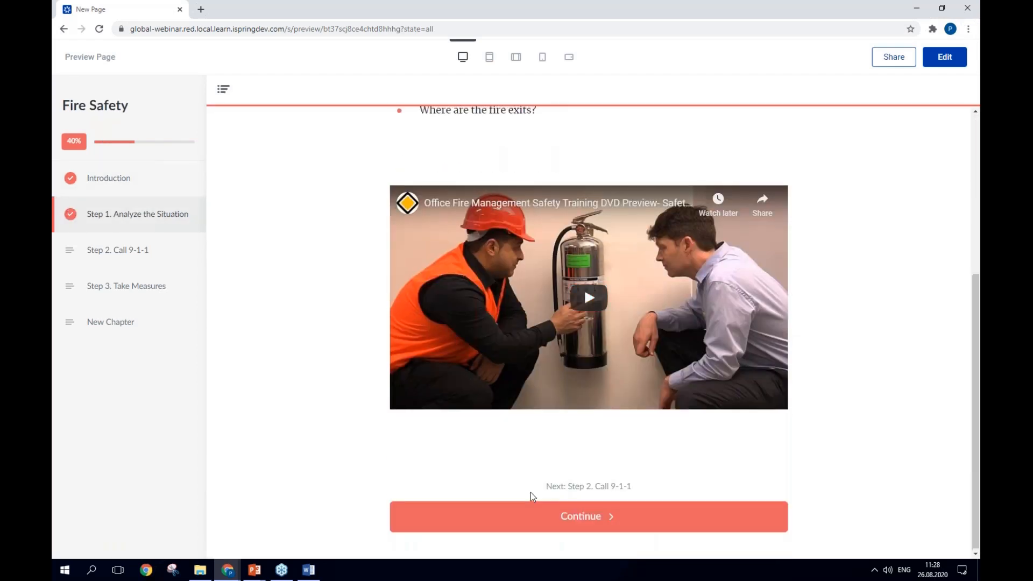
pyautogui.click(530, 505)
pyautogui.click(132, 253)
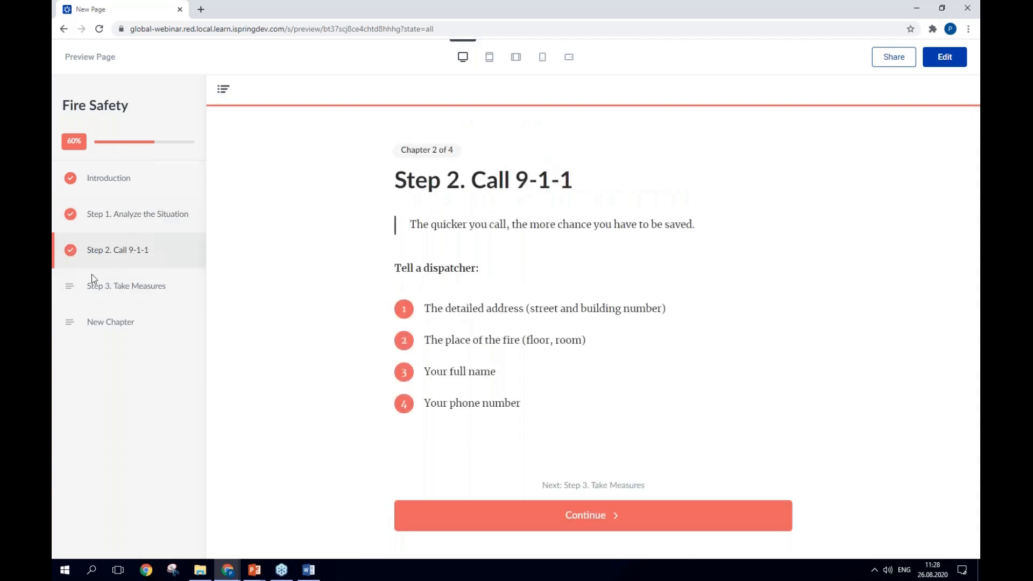
pyautogui.click(580, 524)
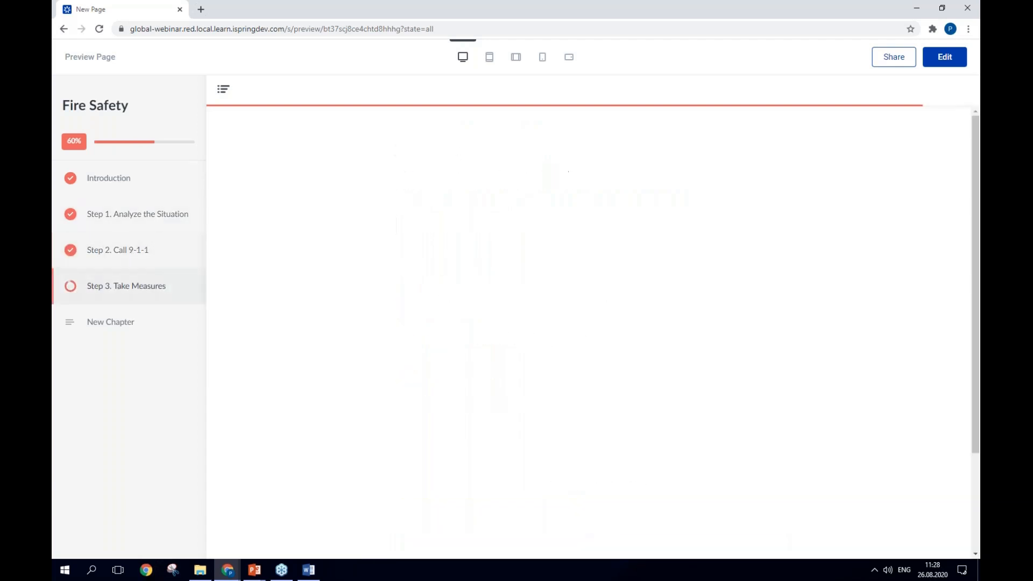
pyautogui.scroll(-3, 552, 320)
# Open the last chapter in the preview and answer its first question with "Look around and analyze there the danger is".
pyautogui.click(164, 333)
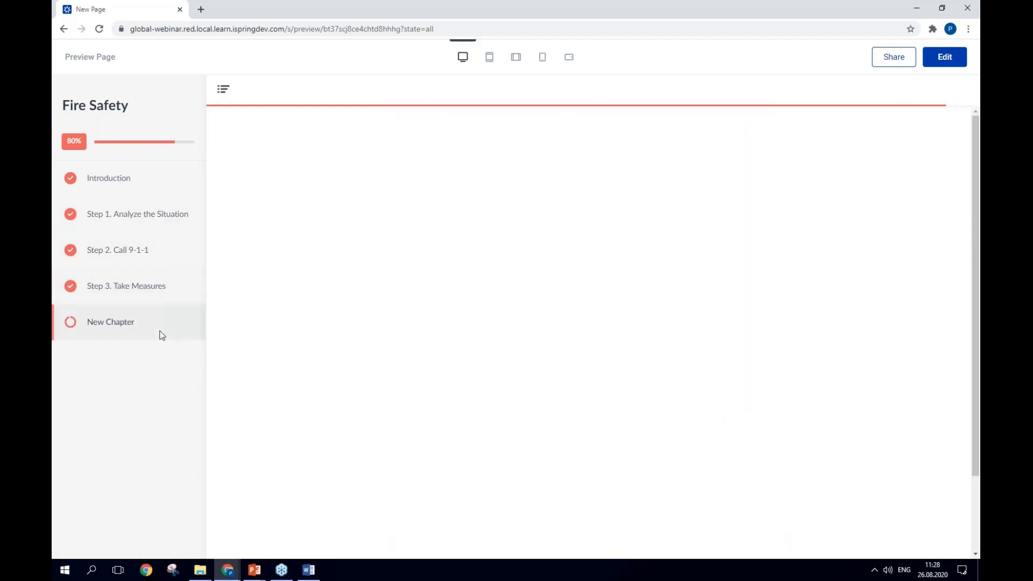
pyautogui.scroll(-1, 508, 344)
pyautogui.scroll(-1, 508, 344)
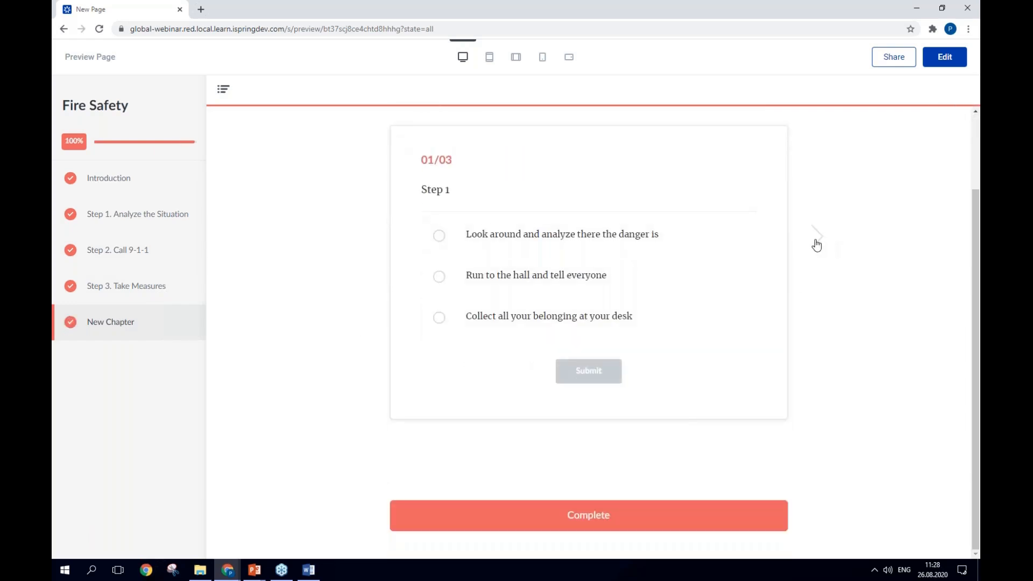
pyautogui.click(549, 242)
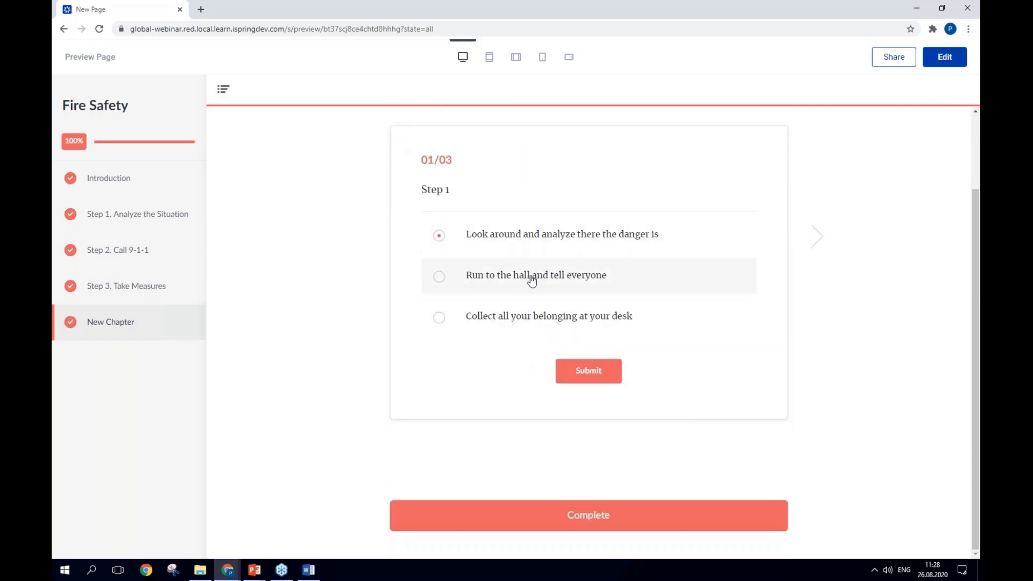
pyautogui.click(585, 376)
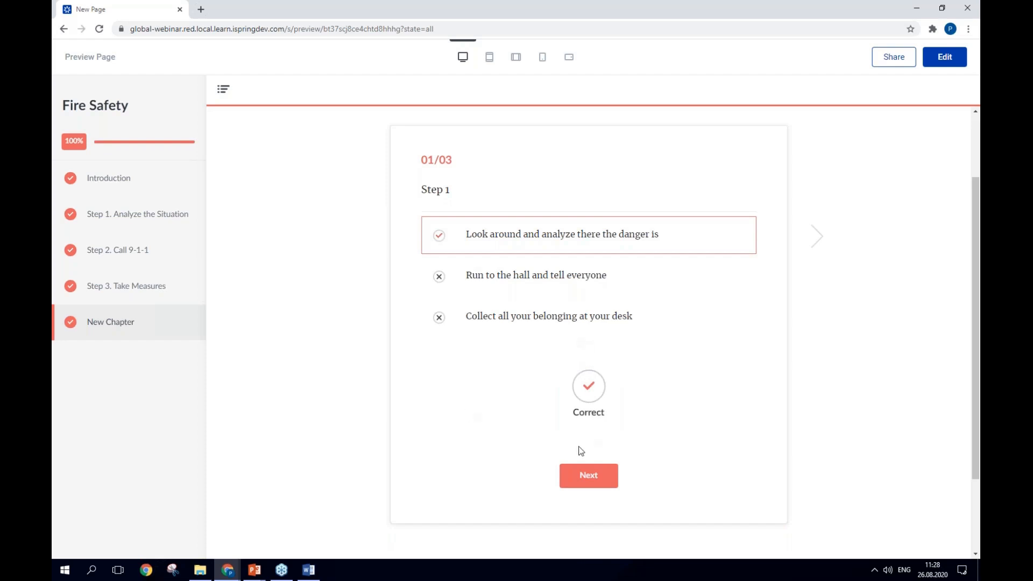
pyautogui.click(589, 478)
# Answer the second question with "Call 9-1-1 and tell dispatcher your address and personal data" and proceed to the third question.
pyautogui.click(484, 316)
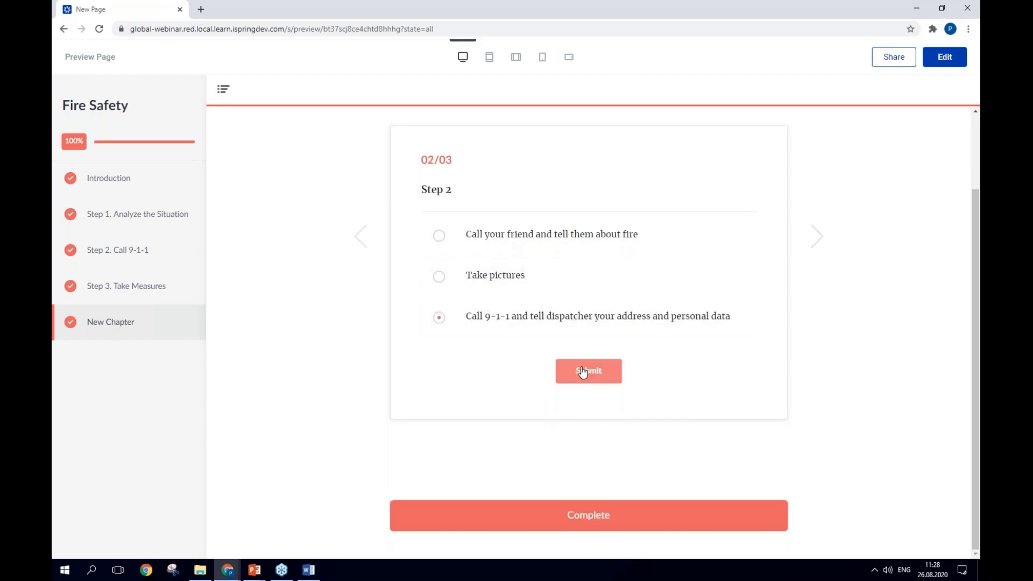
pyautogui.click(589, 370)
pyautogui.click(583, 476)
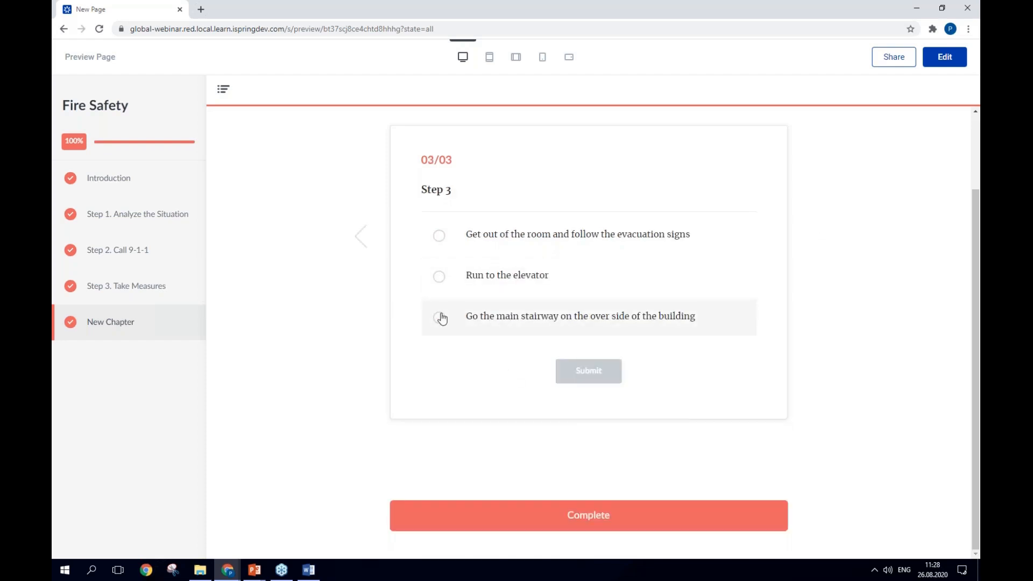
# Answer the third question with "Get out of the room and follow the evacuation signs" and submit it.
pyautogui.click(440, 318)
pyautogui.click(451, 231)
pyautogui.click(588, 370)
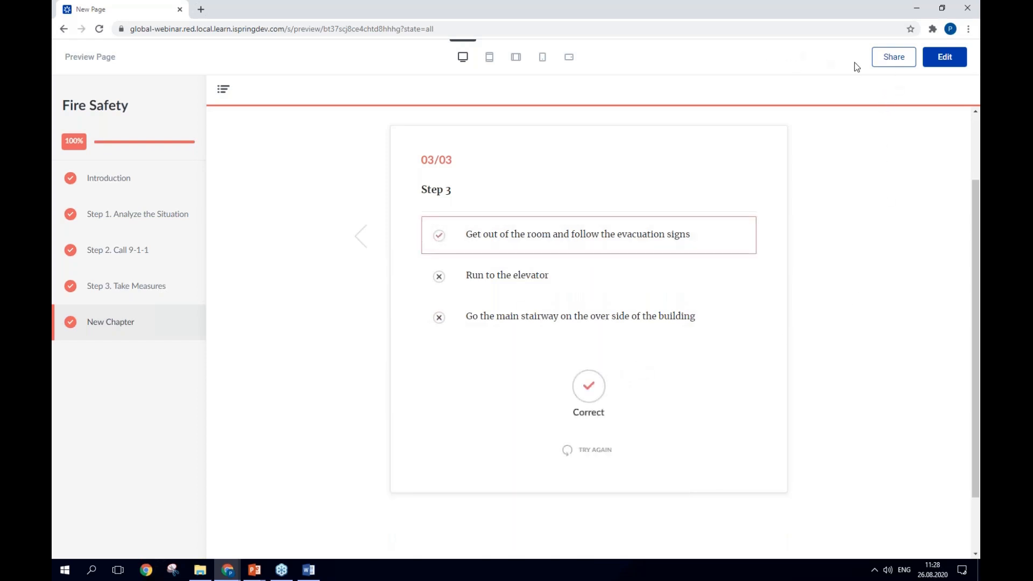
# Enable link sharing for the page preview and copy the share link.
pyautogui.click(887, 63)
pyautogui.click(891, 91)
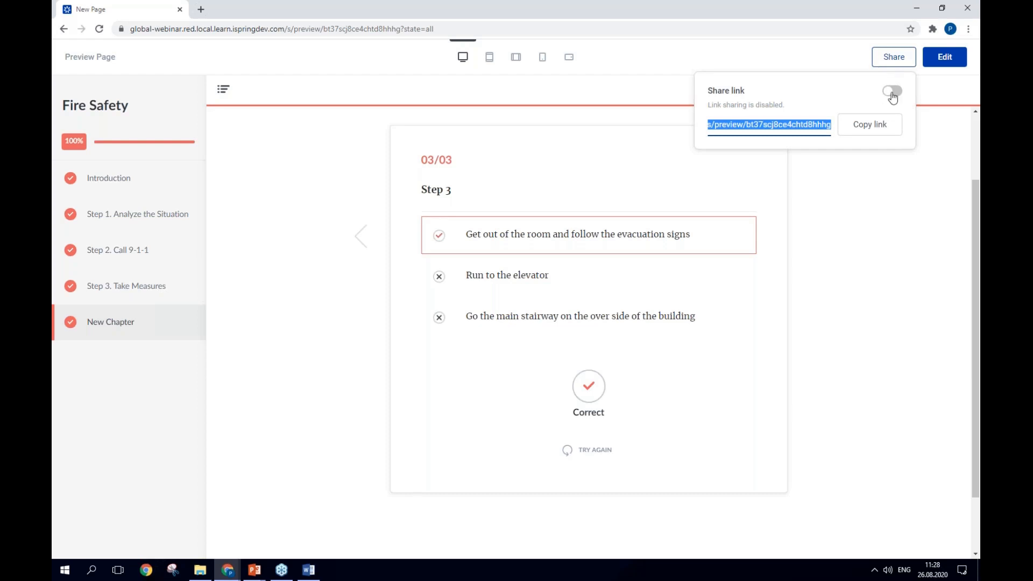
pyautogui.click(864, 129)
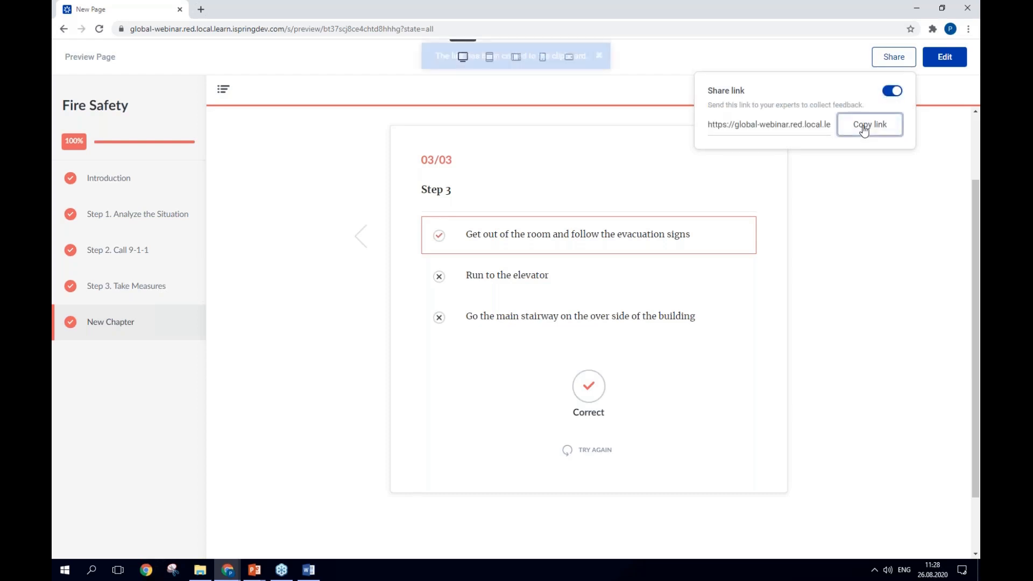
pyautogui.click(971, 40)
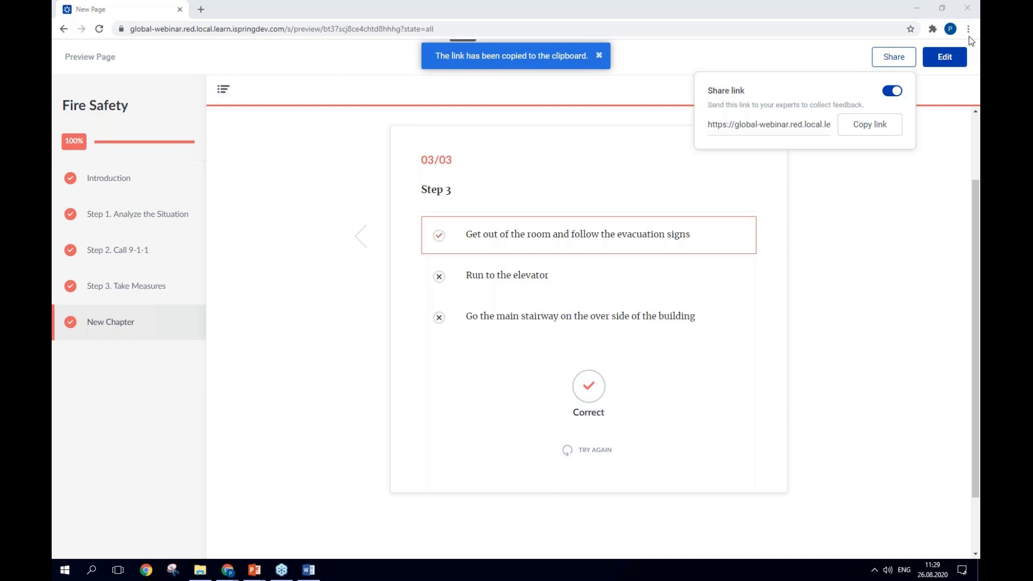
pyautogui.click(858, 460)
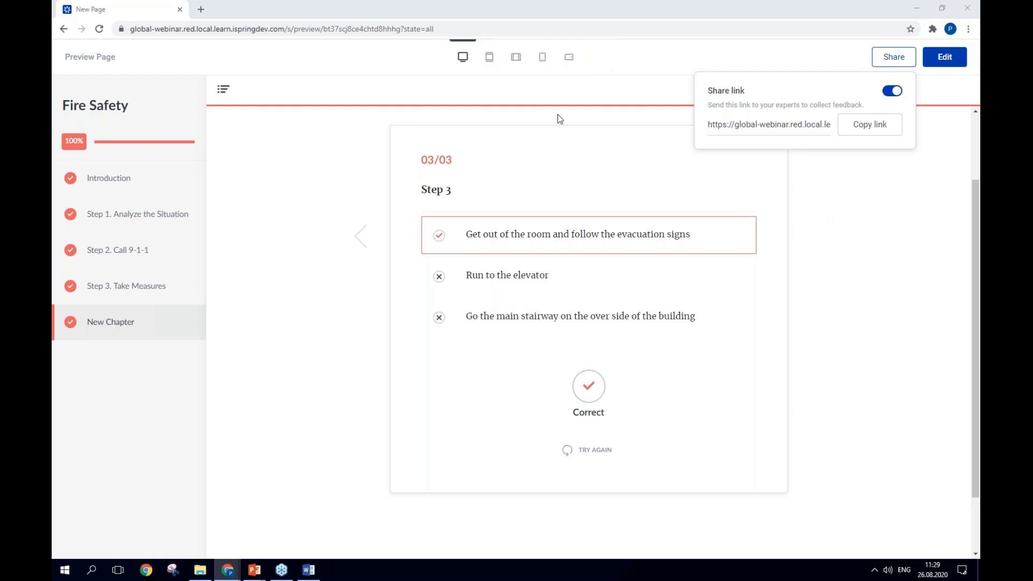
# Return to the page editor and review the LMS profile and required chapters options in the page export settings.
pyautogui.click(58, 34)
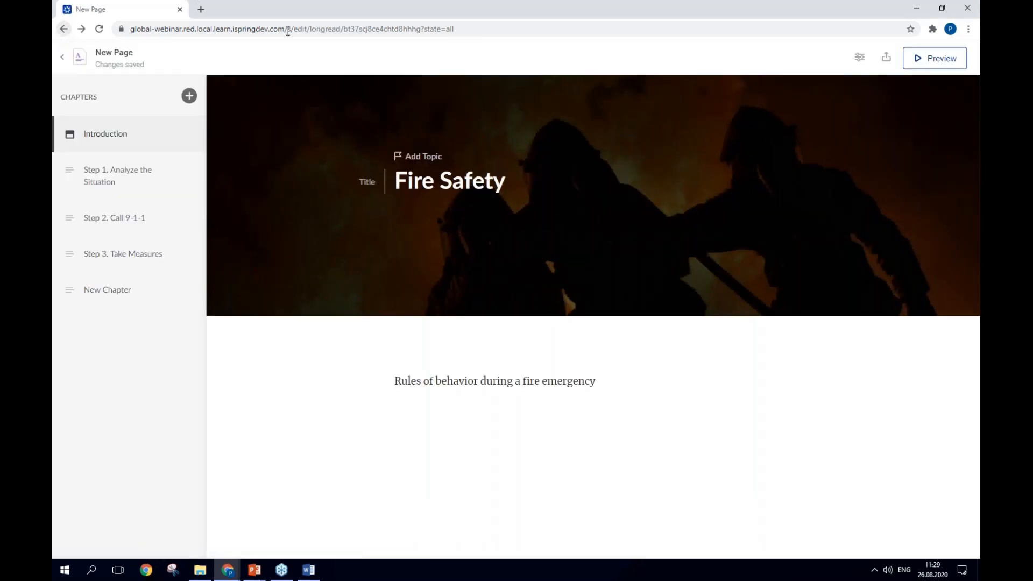
pyautogui.click(821, 40)
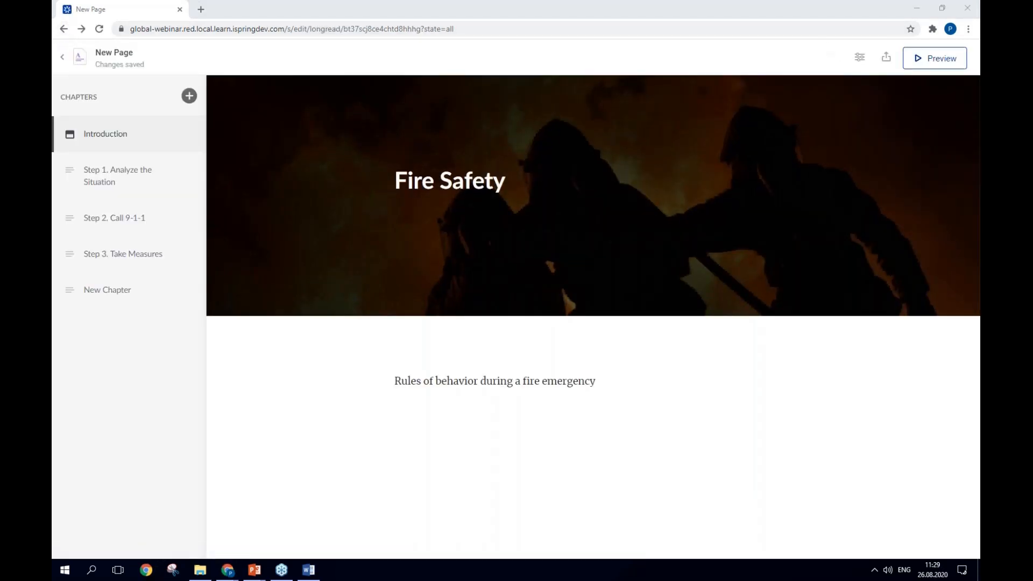
pyautogui.click(886, 57)
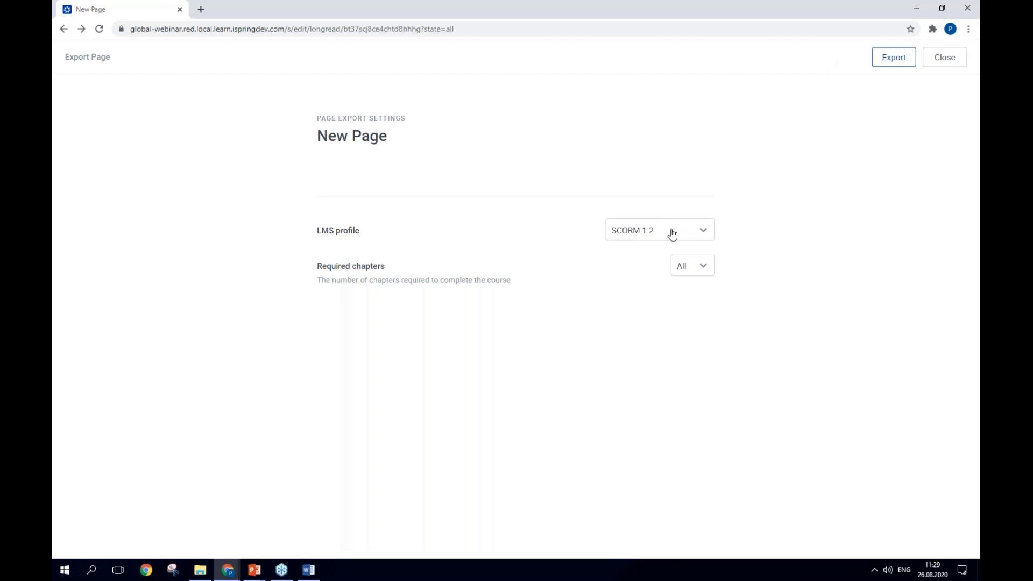
pyautogui.click(671, 231)
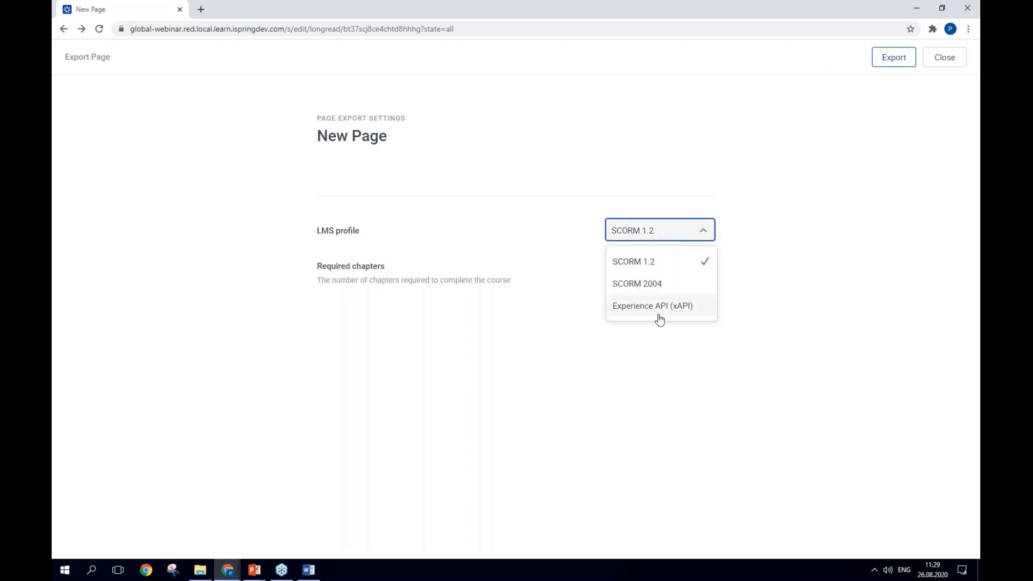
pyautogui.click(656, 336)
pyautogui.click(679, 269)
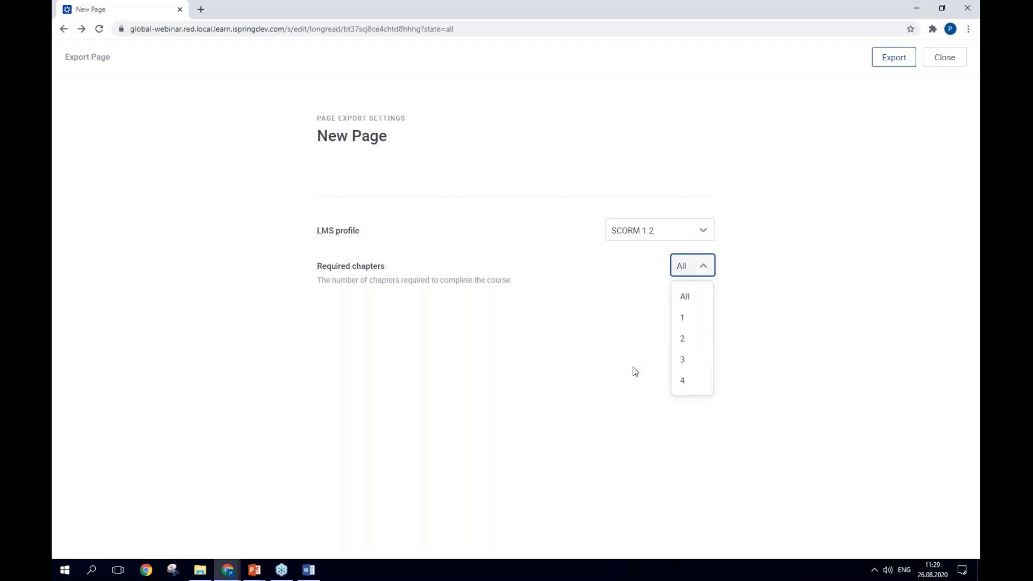
pyautogui.click(603, 369)
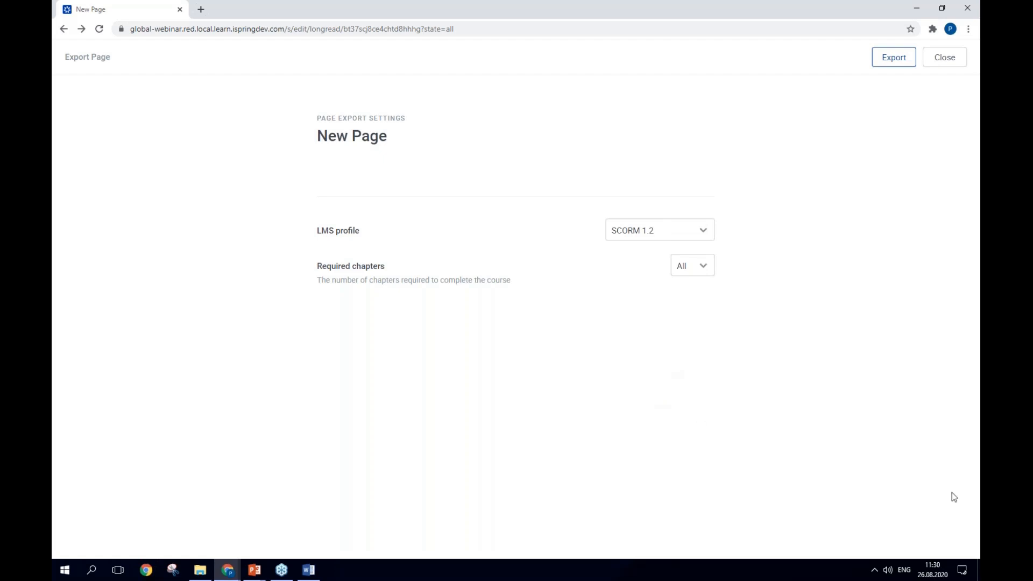
# Switch to the File Explorer window showing the iSpring Suite 10 program folder, in front of the Fire Safety presentation.
pyautogui.hotkey('alt', 'Tab')
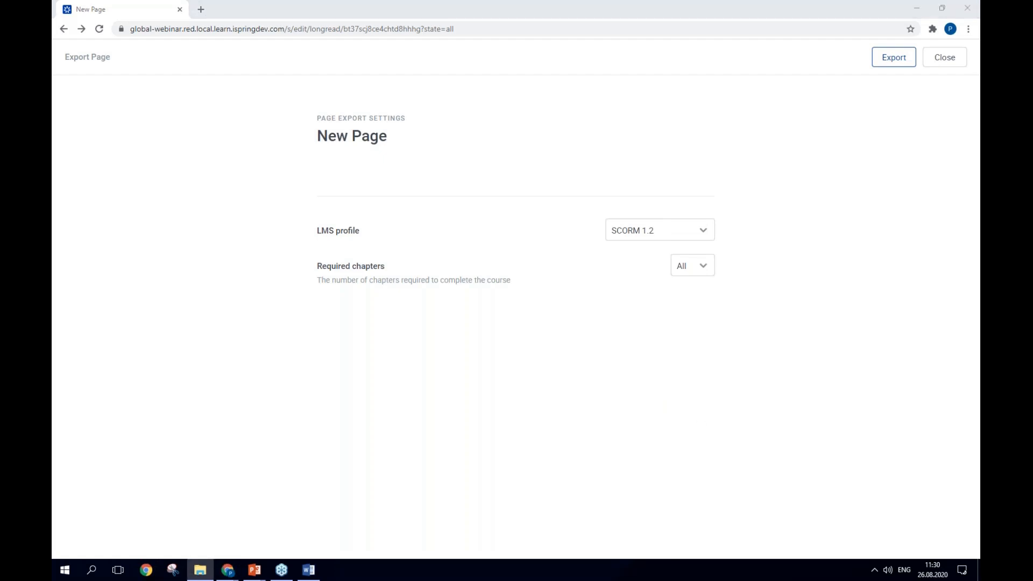
pyautogui.hotkey('alt', 'Tab')
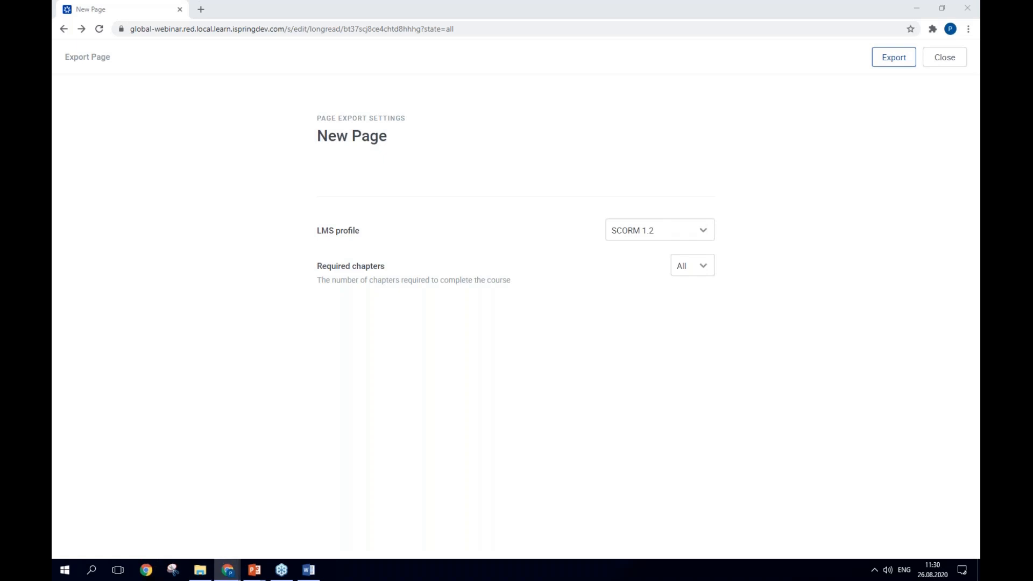
pyautogui.hotkey('alt', 'Tab')
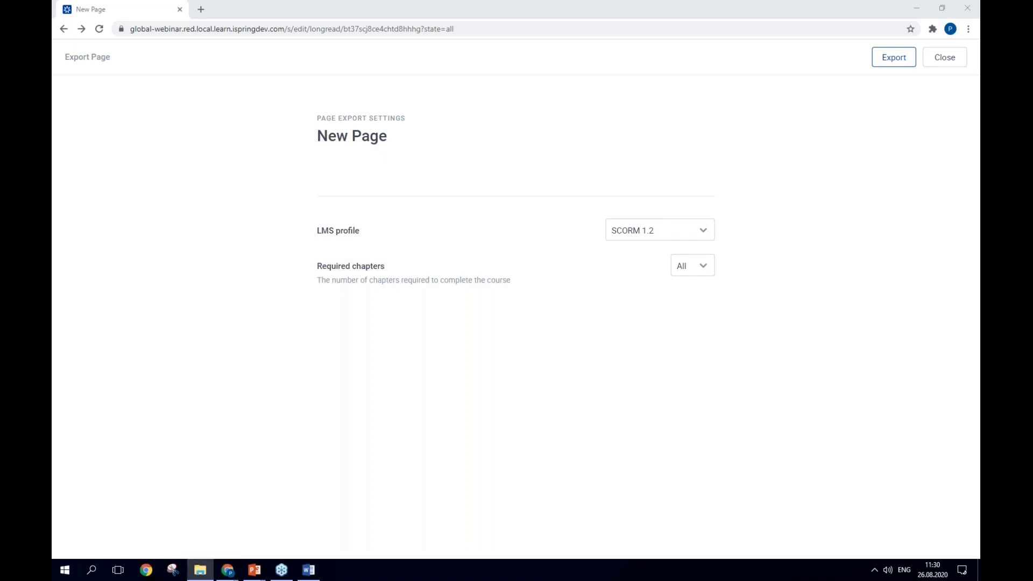
pyautogui.moveTo(979, 145); pyautogui.dragTo(420, 98)
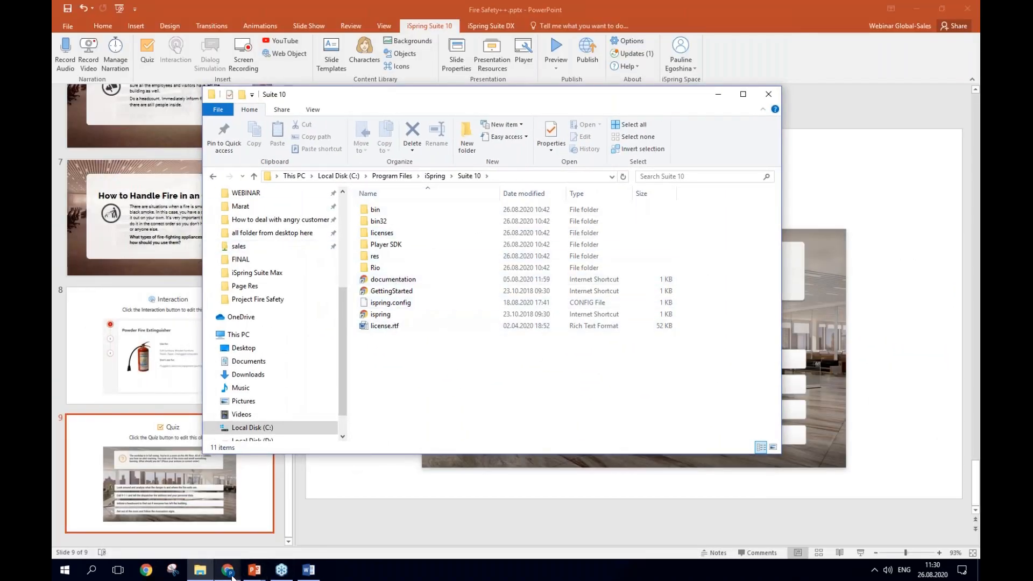
pyautogui.moveTo(227, 569)
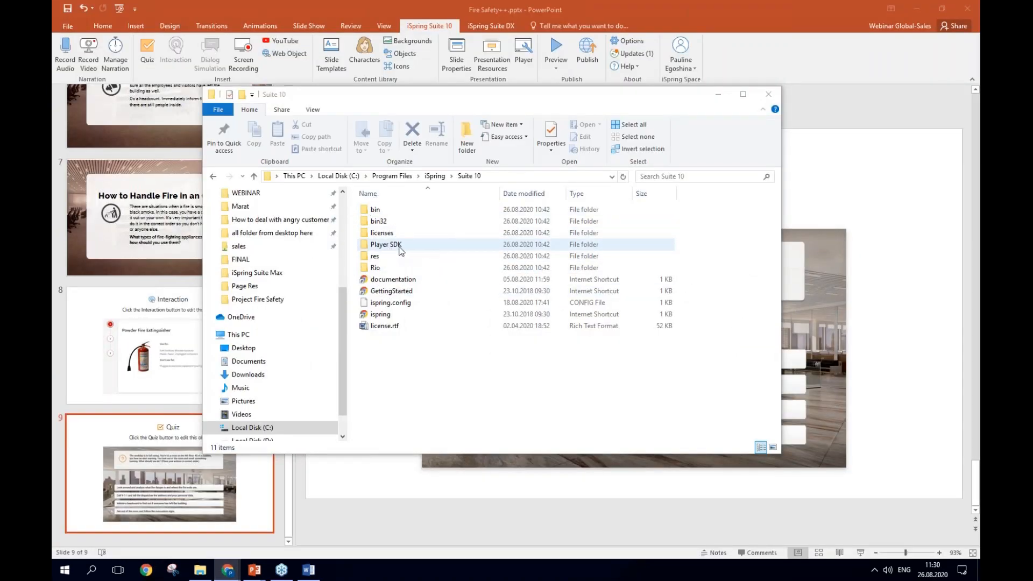
# Open index.html from Player SDK > documentation > js-api, look over the JavaScript API documentation, and close it.
pyautogui.doubleClick(399, 245)
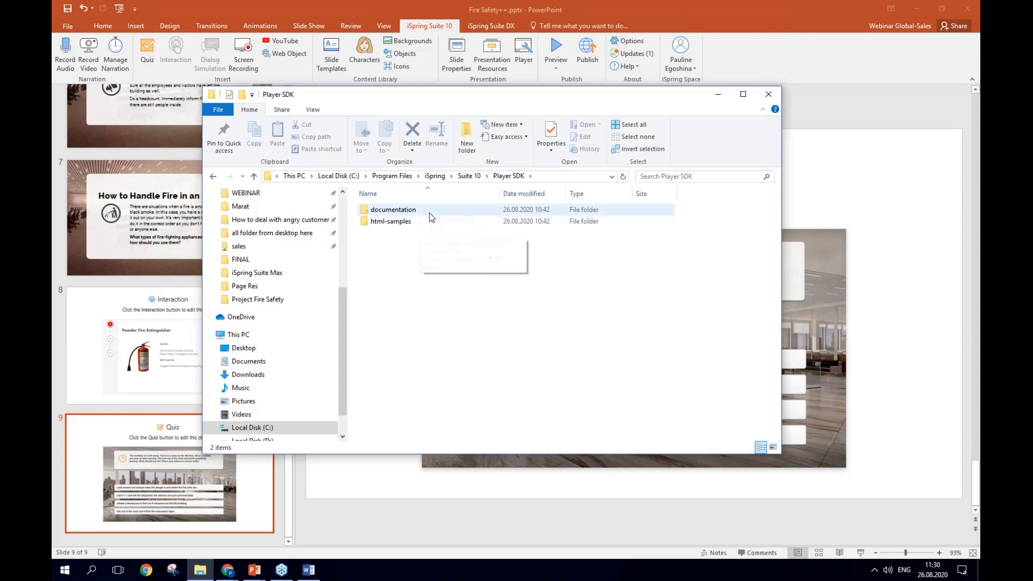
pyautogui.doubleClick(428, 212)
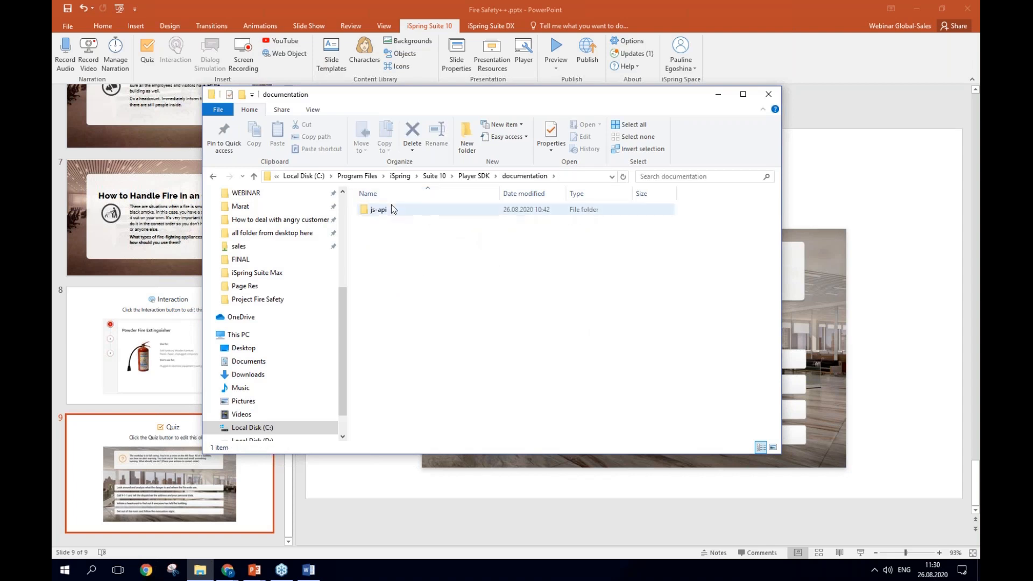
pyautogui.doubleClick(387, 210)
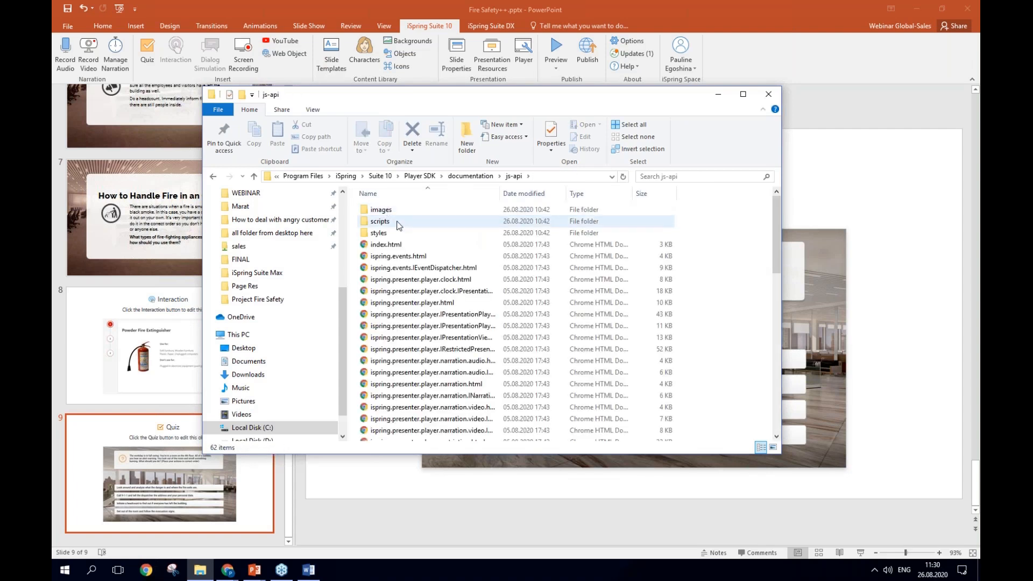
pyautogui.doubleClick(387, 245)
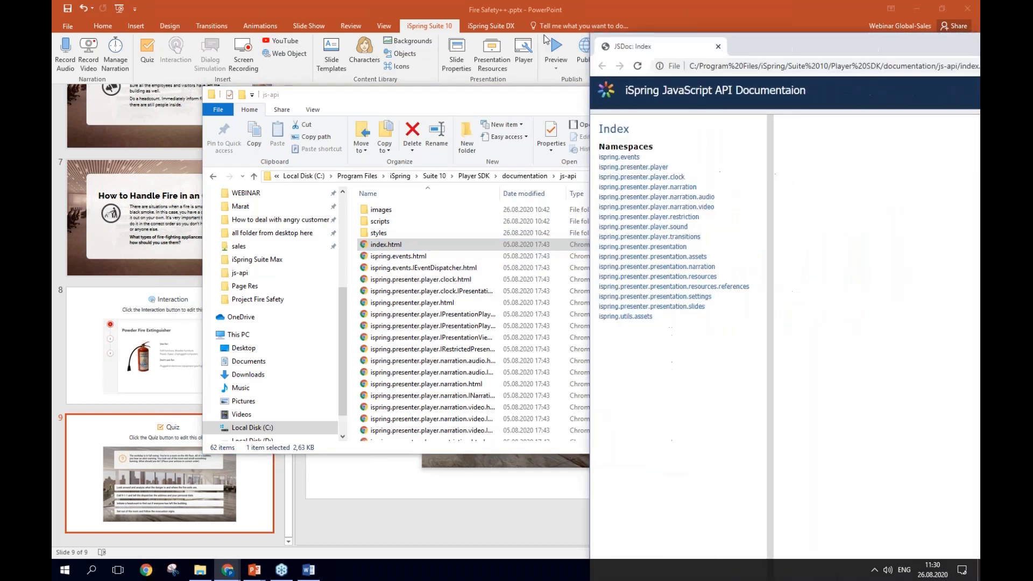
pyautogui.click(775, 23)
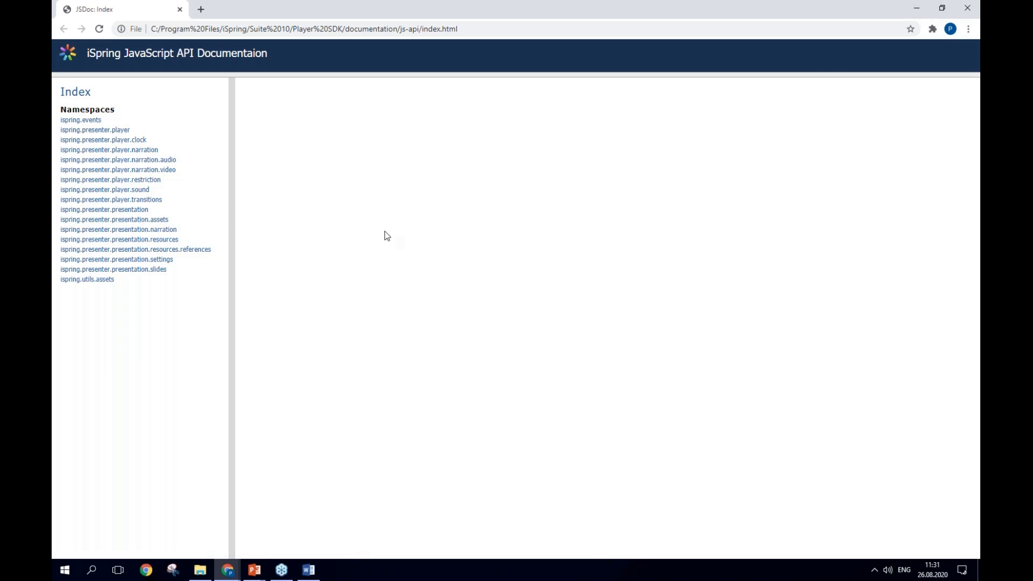
pyautogui.click(967, 8)
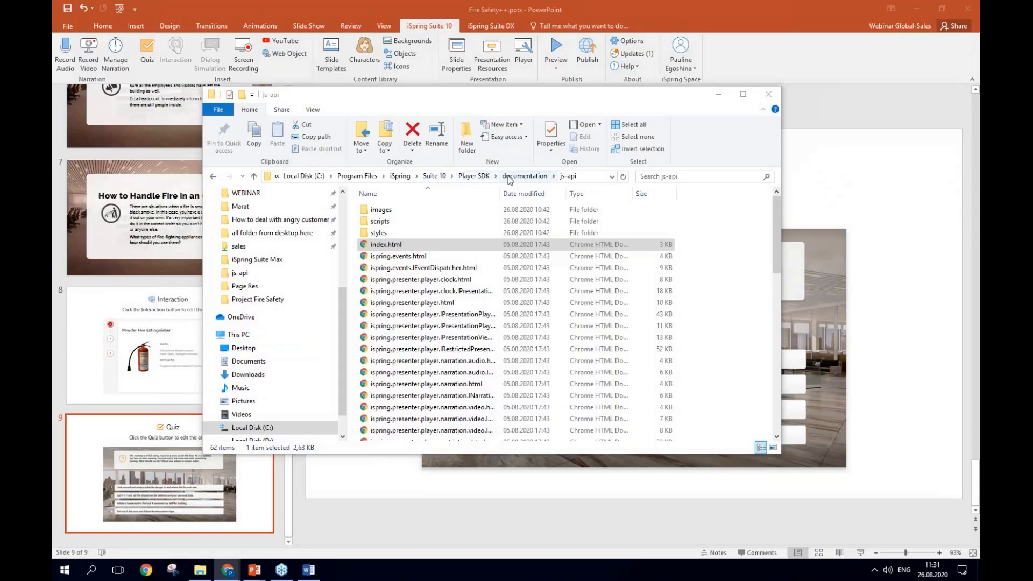
# Open presentation_control.html from the Player SDK's html-samples folder, watch the sample presentation, and close it.
pyautogui.click(509, 176)
pyautogui.click(486, 177)
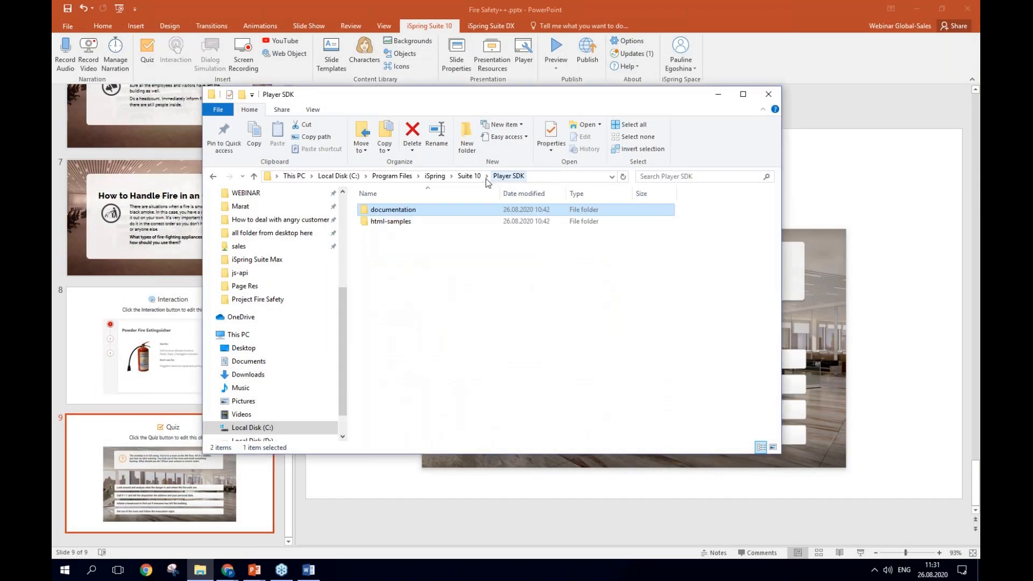
pyautogui.doubleClick(408, 221)
pyautogui.click(530, 179)
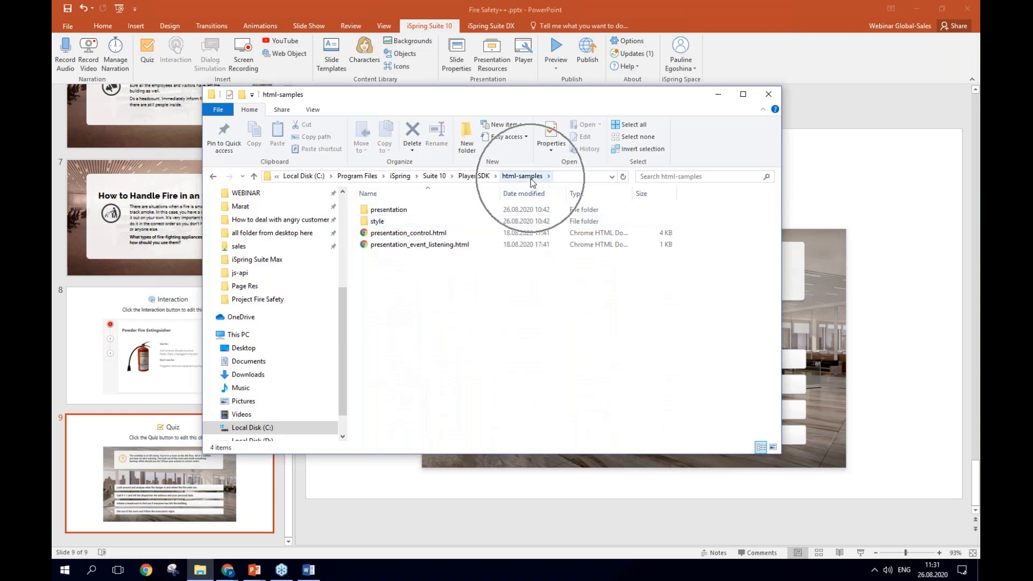
pyautogui.doubleClick(407, 233)
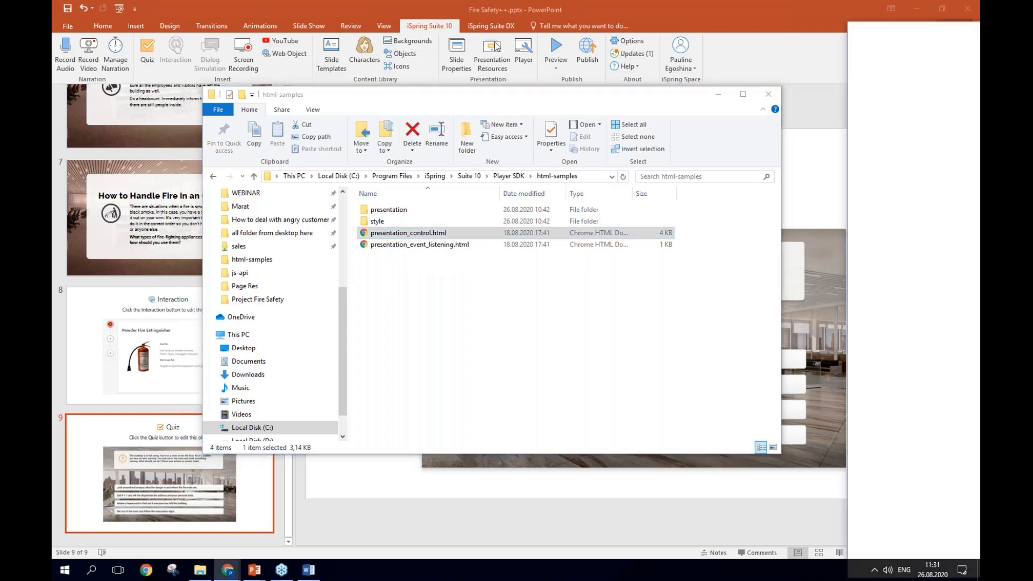
pyautogui.click(909, 32)
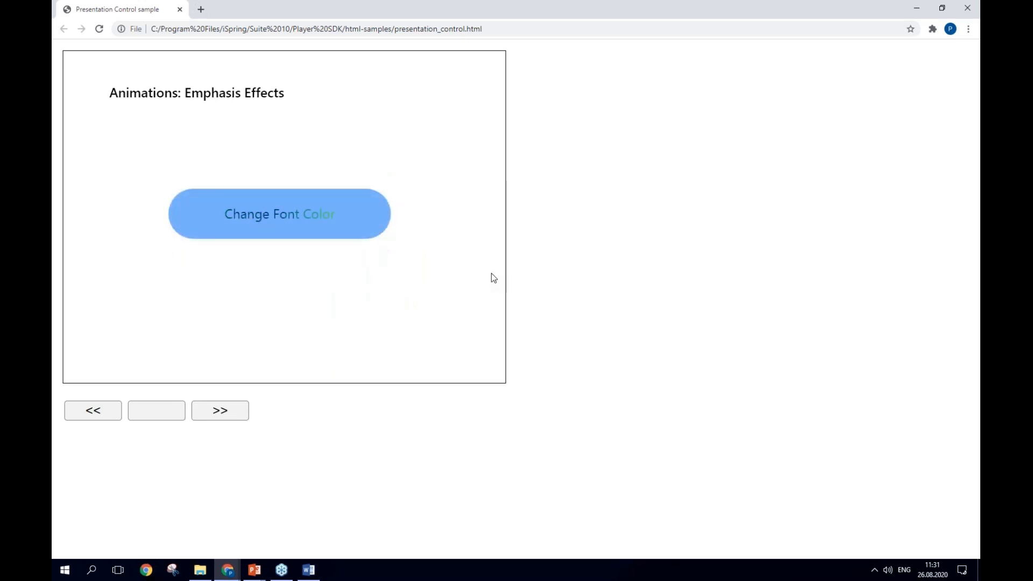
pyautogui.click(973, 13)
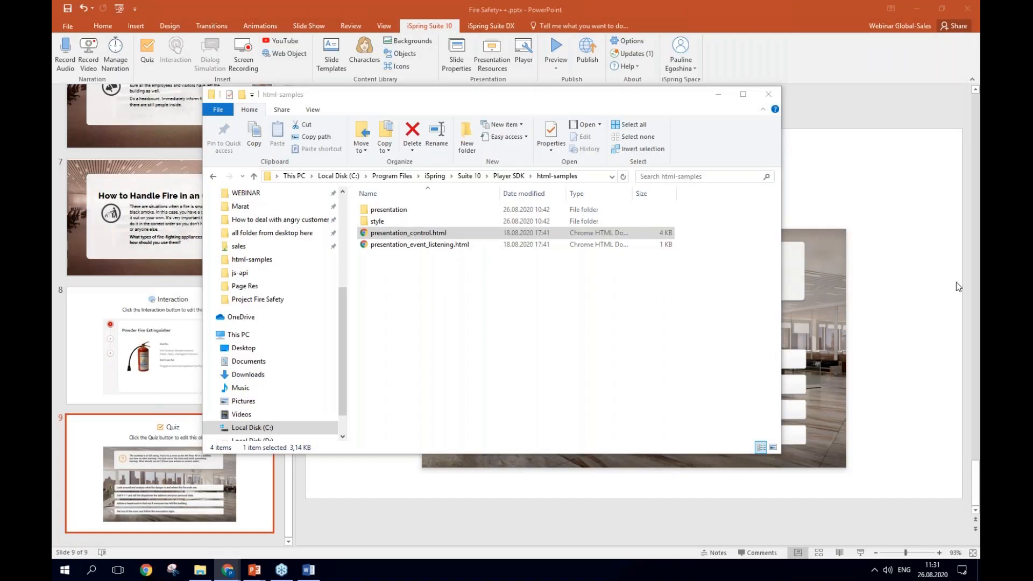
# Switch to the iSpring Suite Max presentation in PowerPoint, start the slide show from slide 17, and advance to the following slide.
pyautogui.moveTo(251, 569)
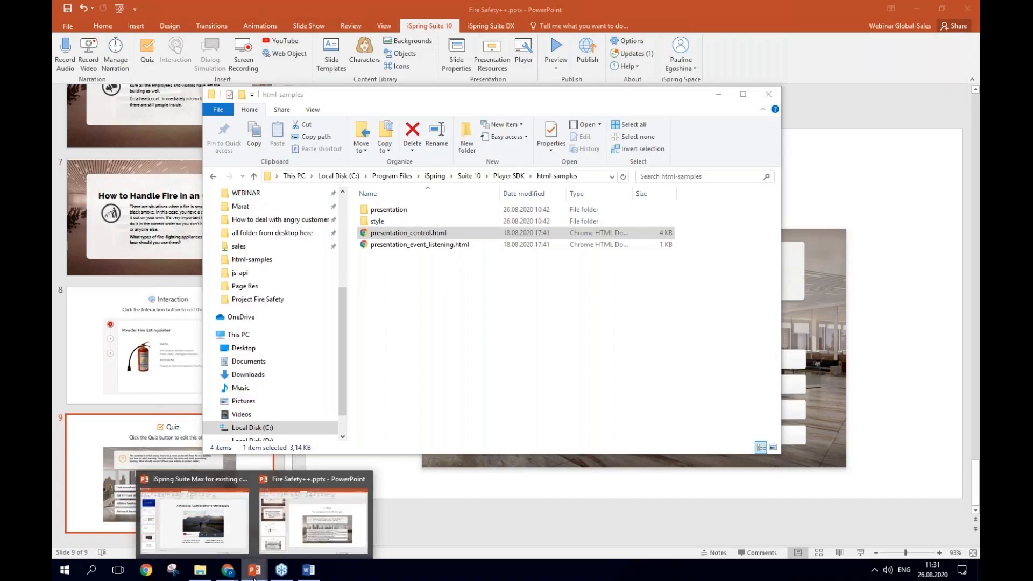
pyautogui.click(208, 541)
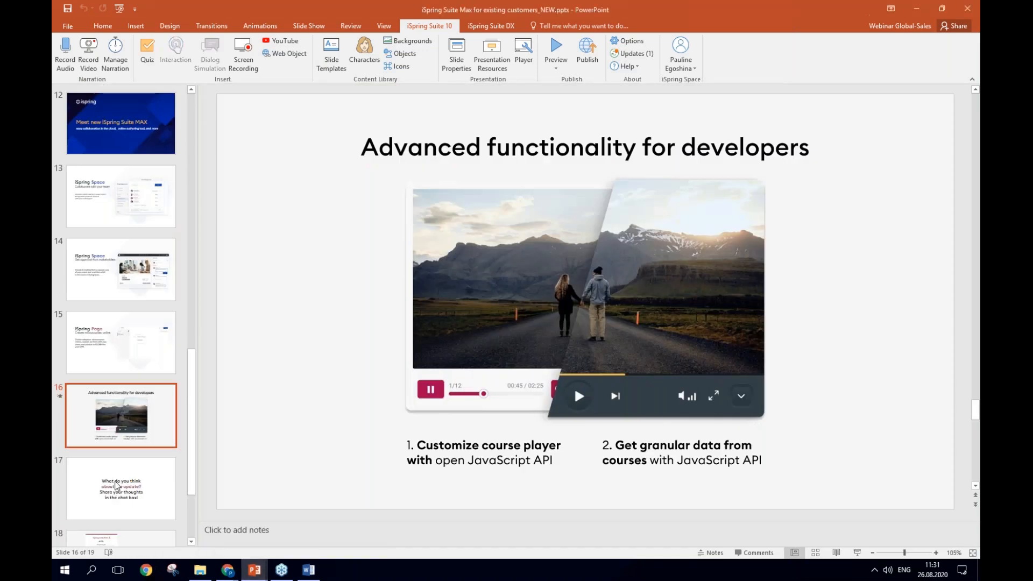
pyautogui.click(88, 482)
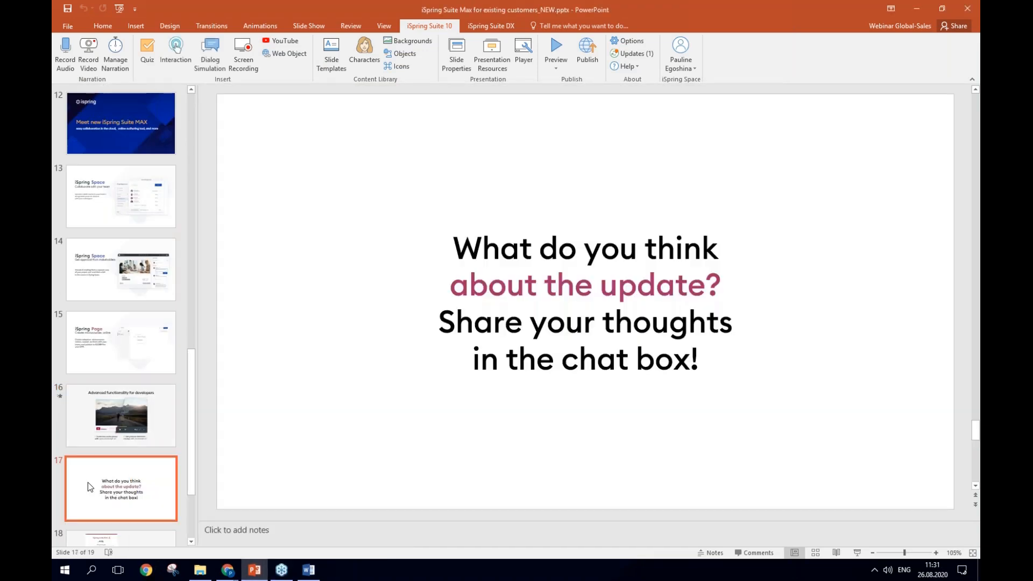
pyautogui.click(119, 13)
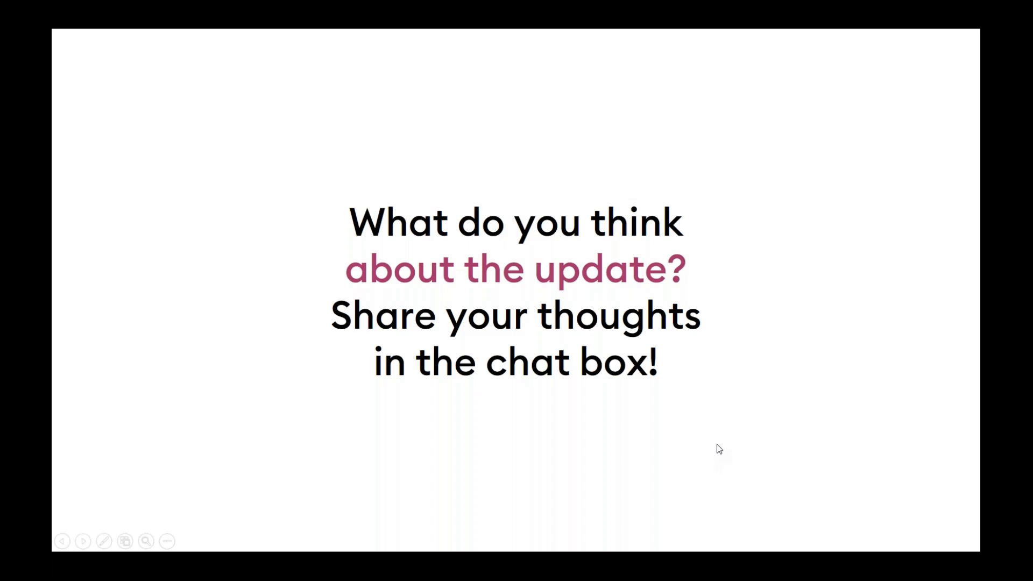
pyautogui.click(716, 444)
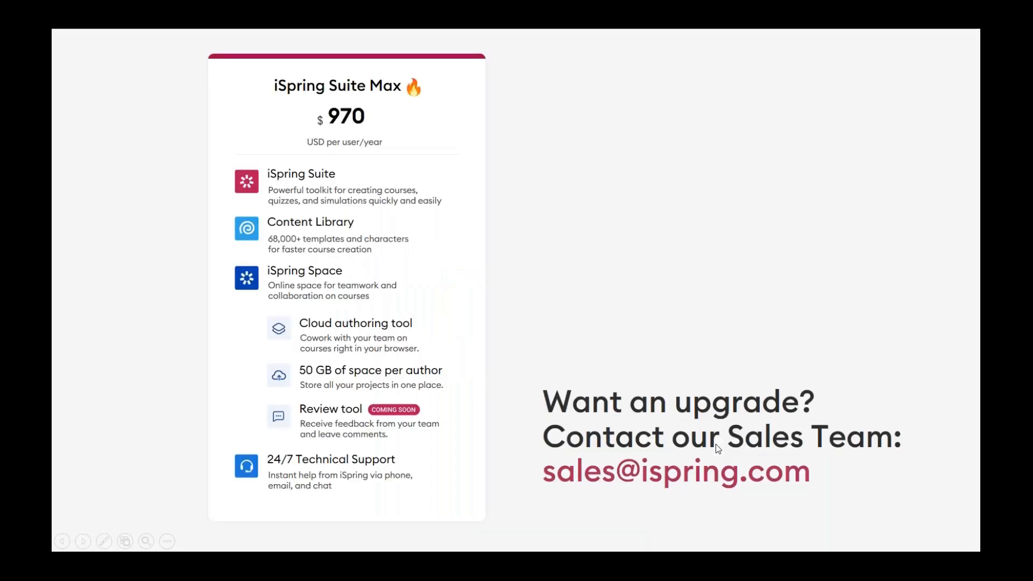